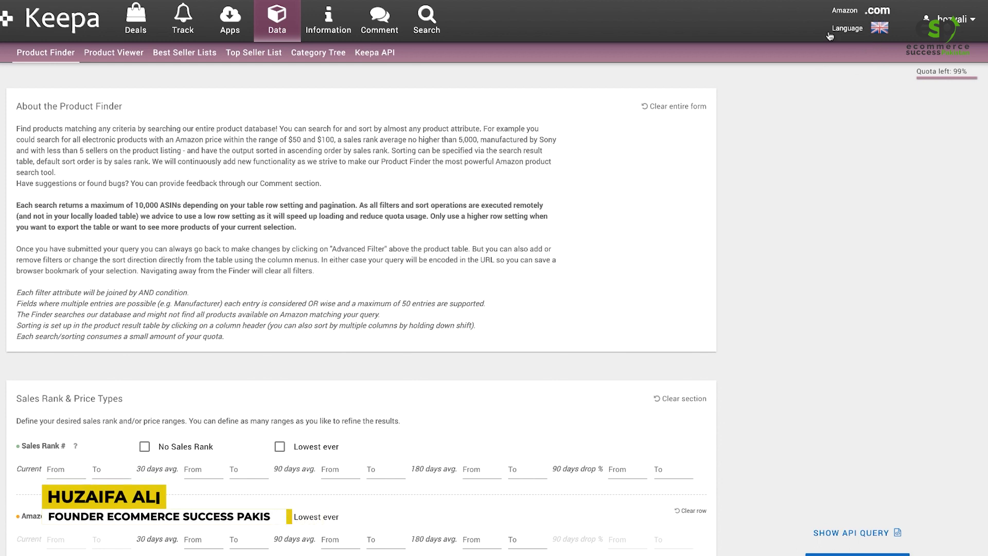
Set the Amazon locale for the product search to .com
mouse_move(873, 17)
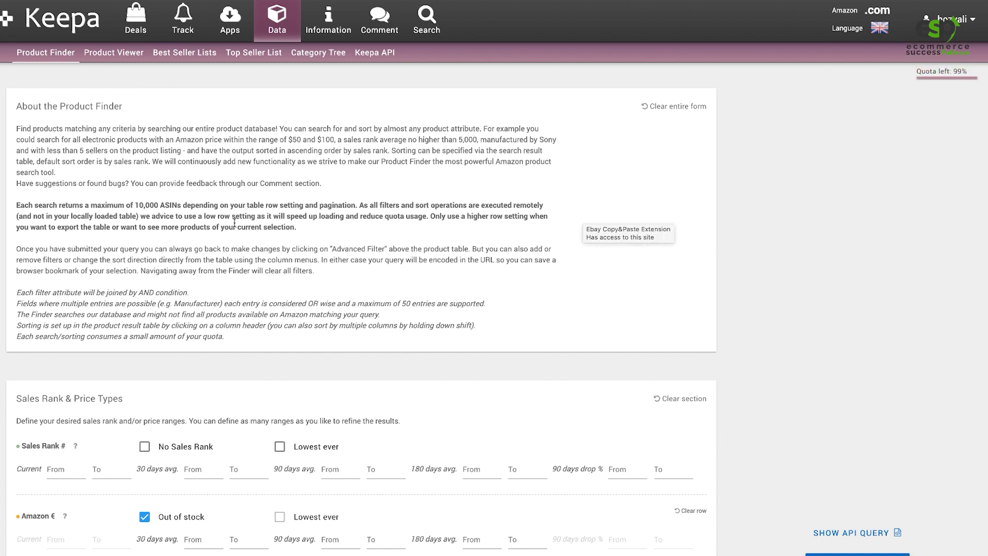
scroll(209, 220, down, 1)
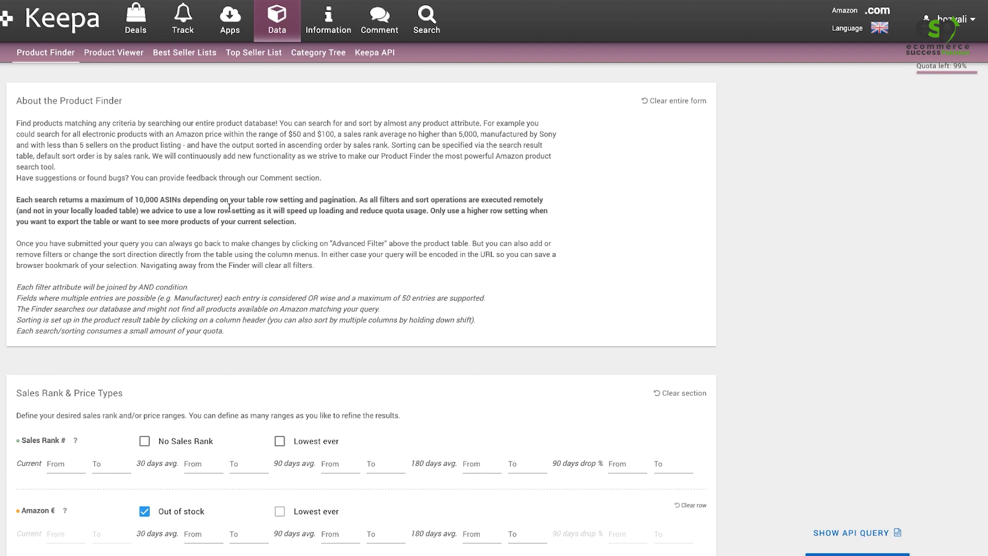
scroll(257, 146, down, 5)
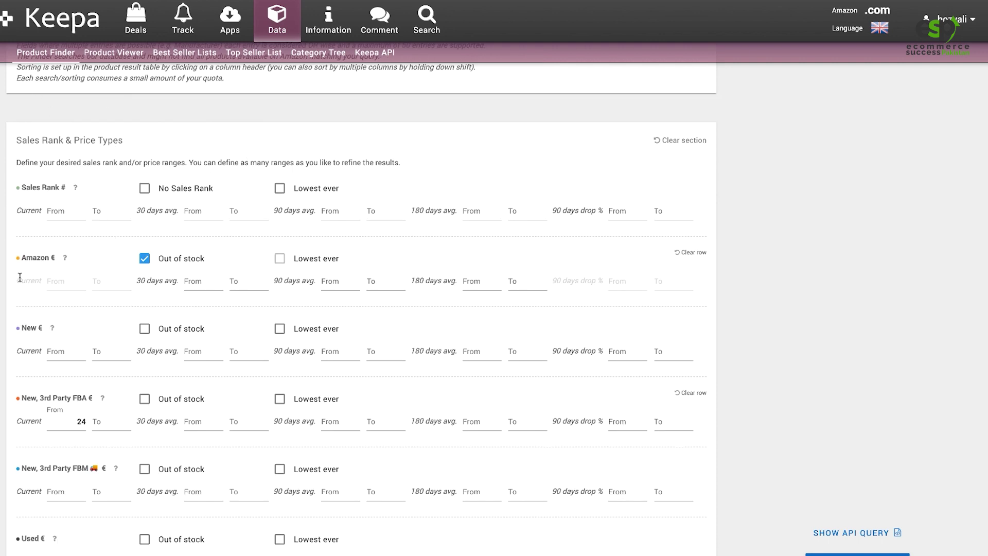
scroll(361, 299, down, 1)
scroll(361, 298, down, 2)
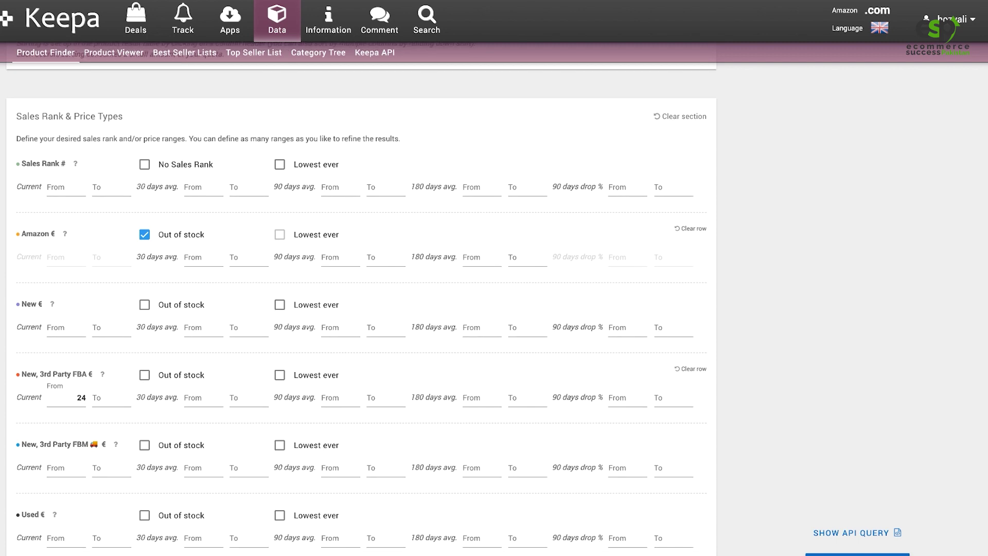
scroll(361, 299, down, 1)
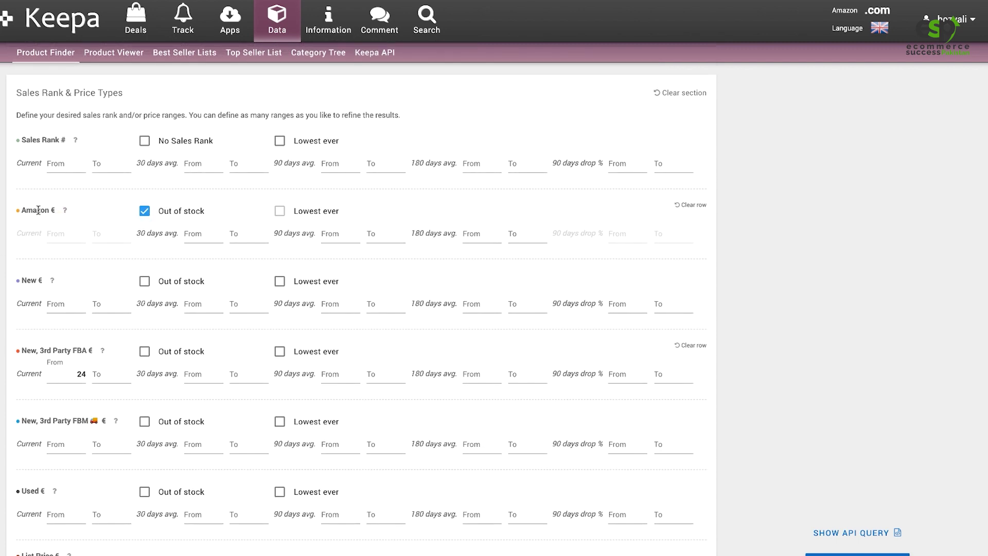
click(878, 16)
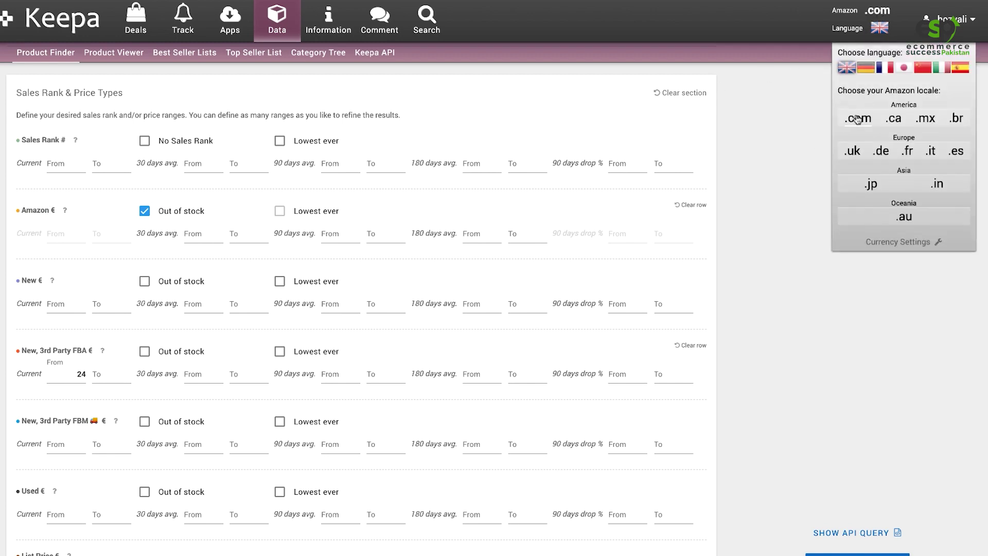
click(857, 118)
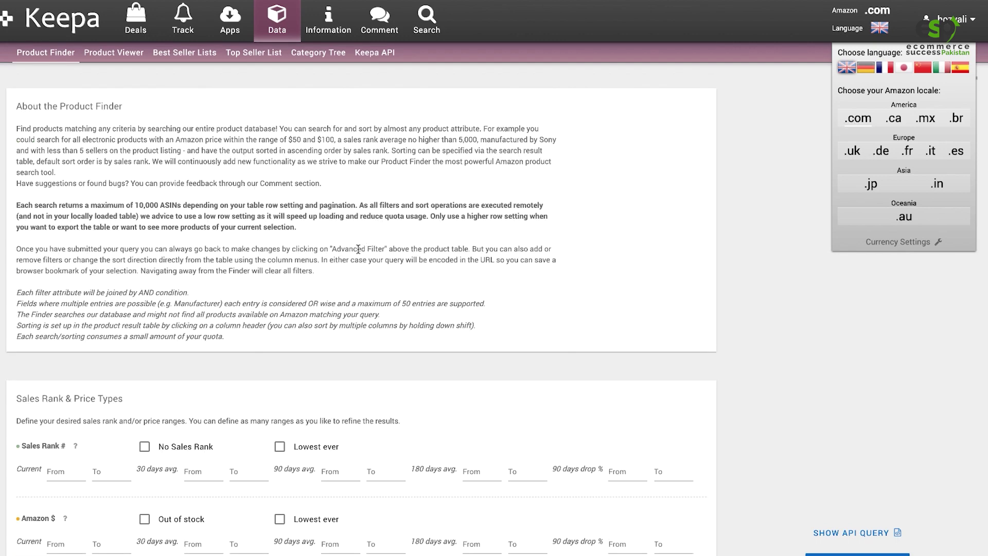
Filter the Amazon price type to products that are out of stock
scroll(248, 341, down, 3)
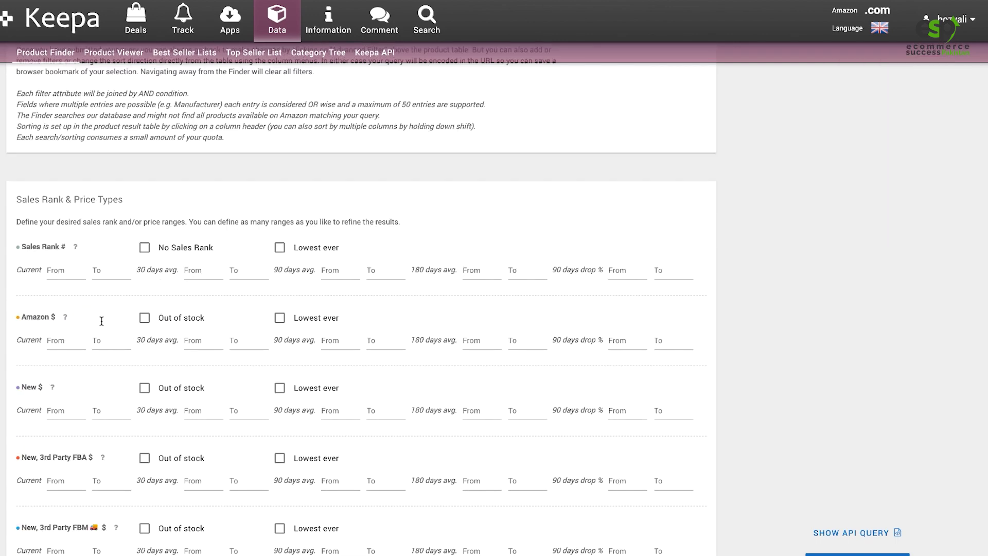
scroll(101, 322, down, 2)
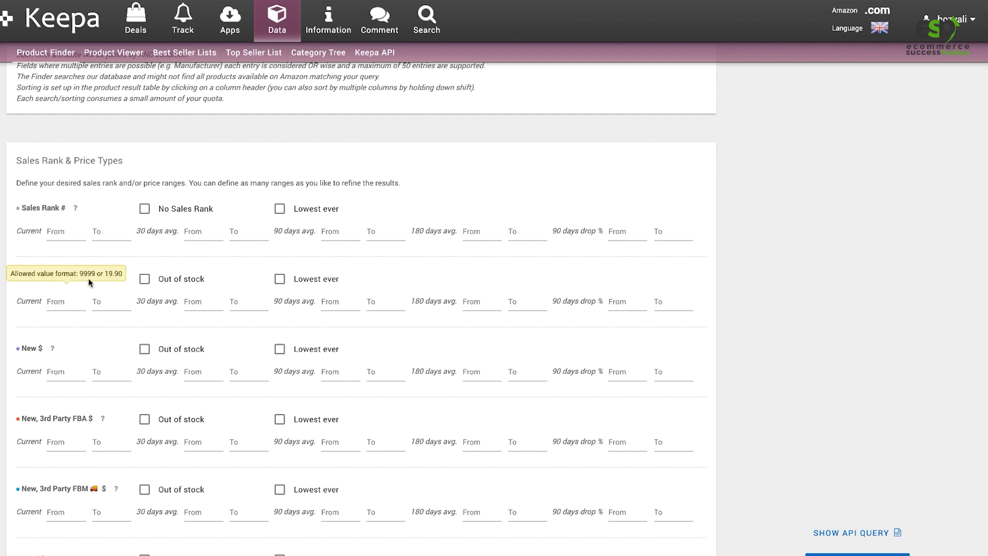
click(144, 279)
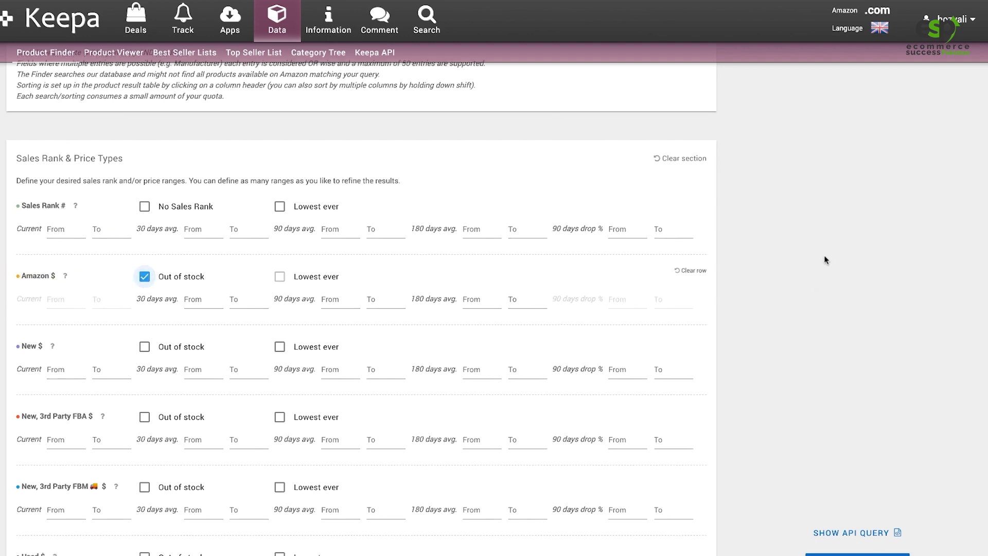
Set the minimum current price for New, 3rd Party FBA to 24
scroll(783, 217, down, 4)
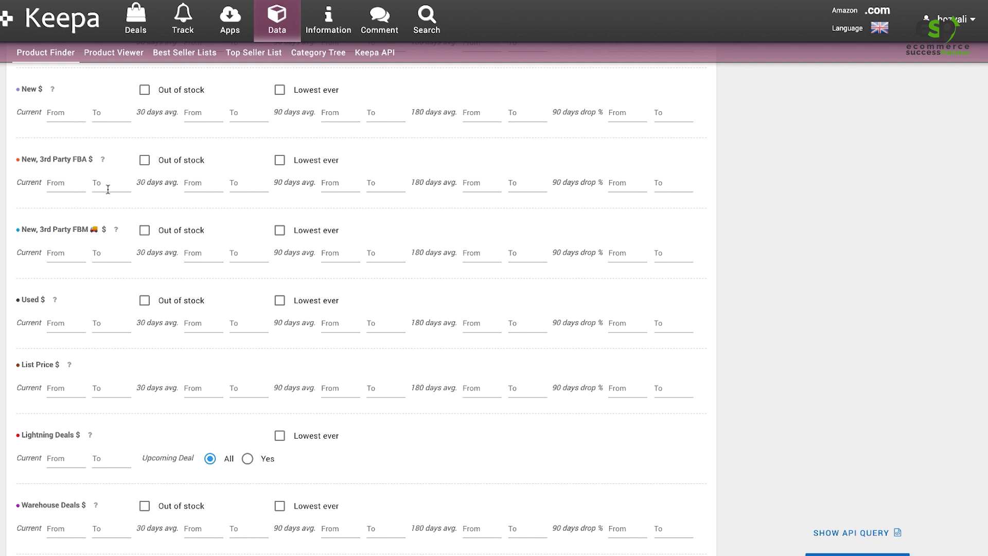
drag(21, 166, 81, 157)
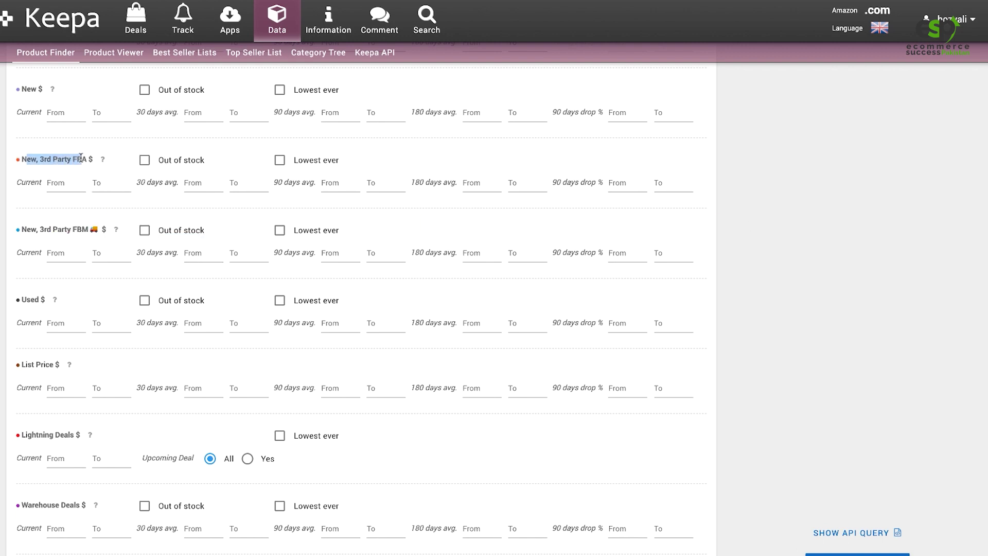
click(81, 183)
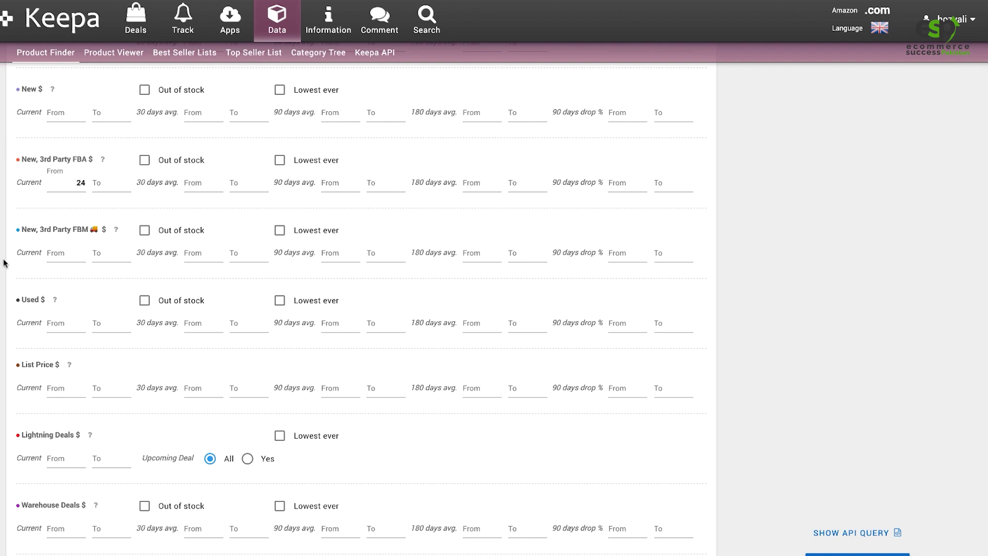
Restrict the product search to the Pet Supplies root category
scroll(1, 255, down, 1)
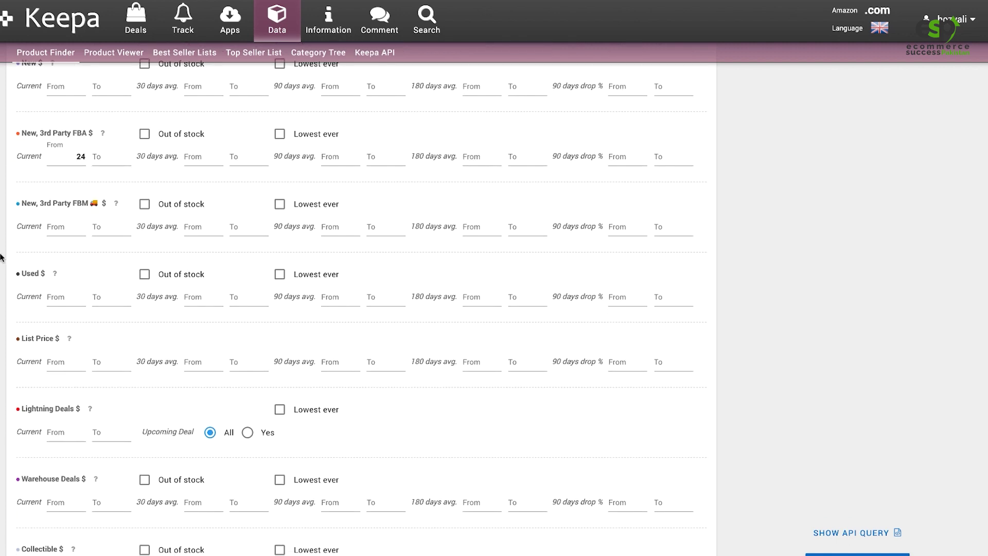
scroll(2, 255, down, 1)
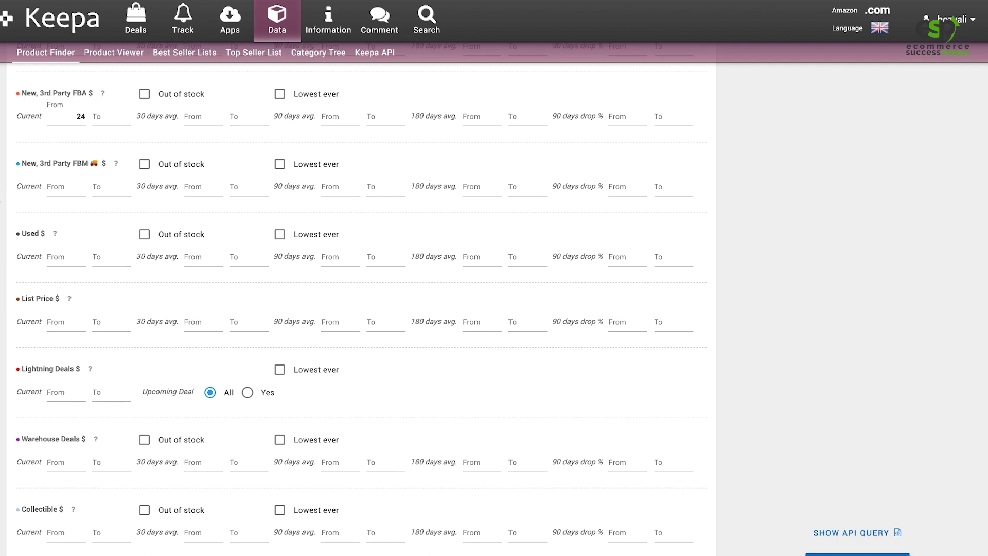
scroll(2, 208, down, 3)
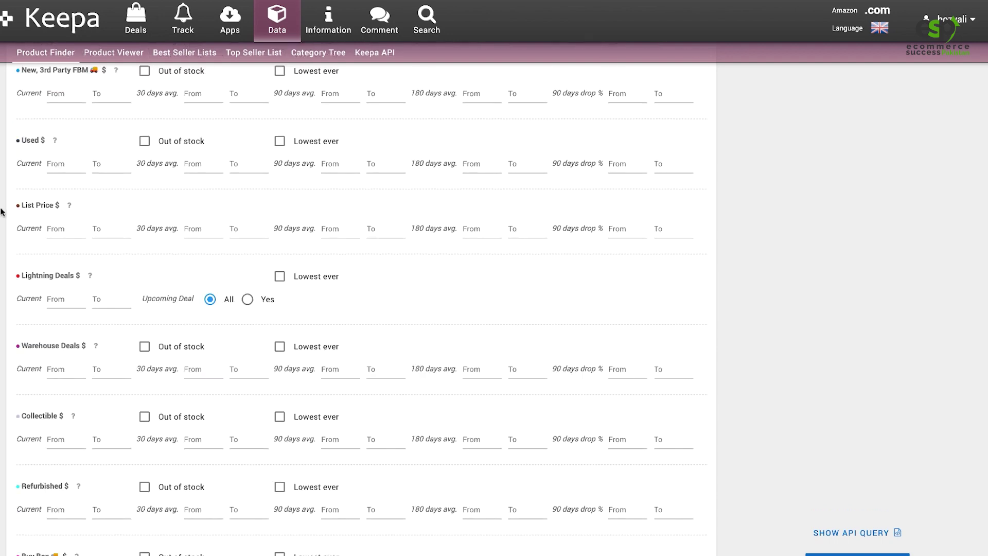
scroll(1, 211, down, 5)
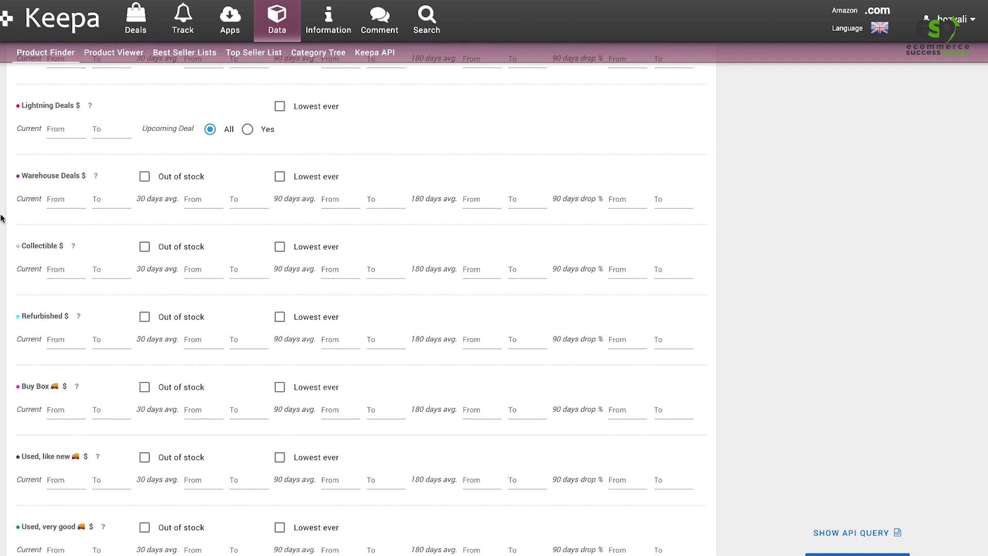
scroll(2, 218, down, 3)
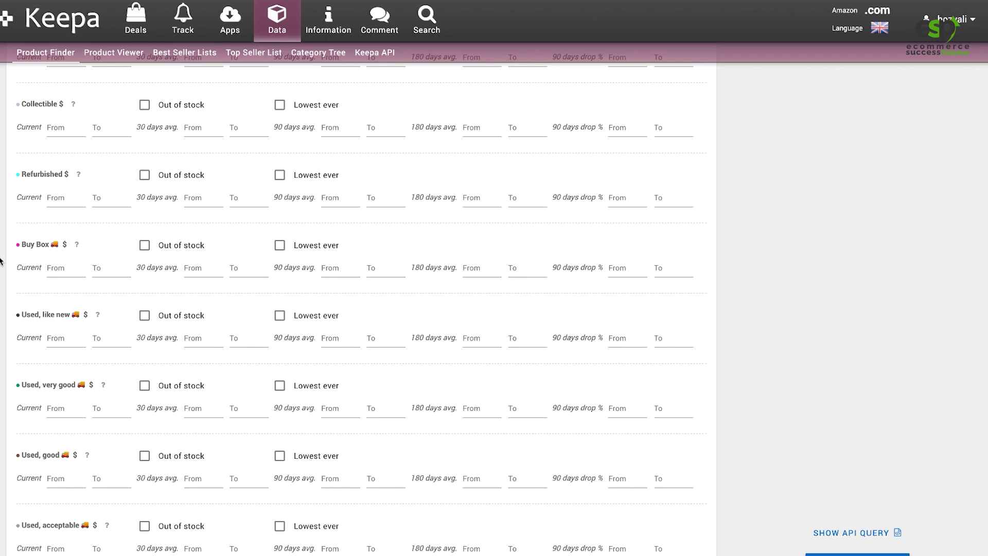
scroll(2, 261, down, 1)
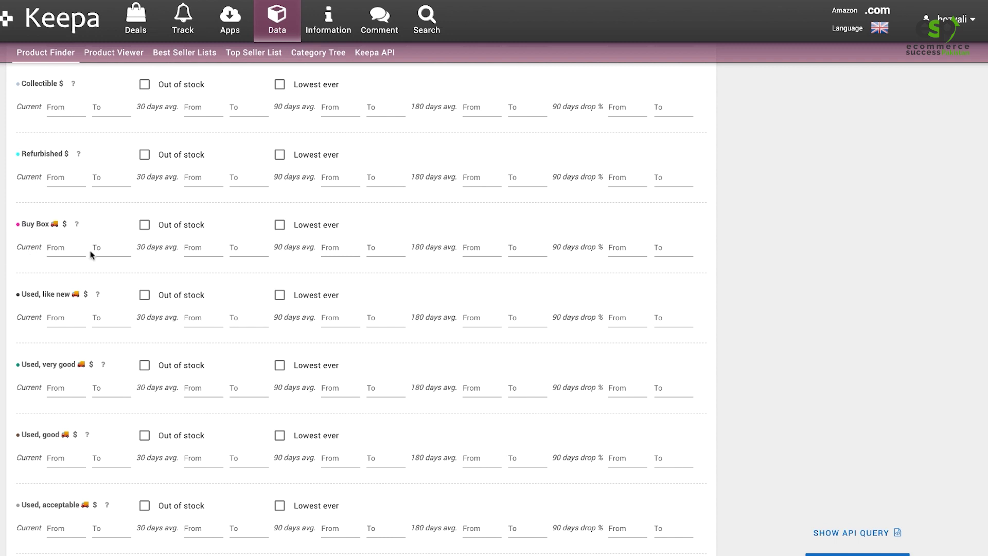
scroll(2, 231, down, 3)
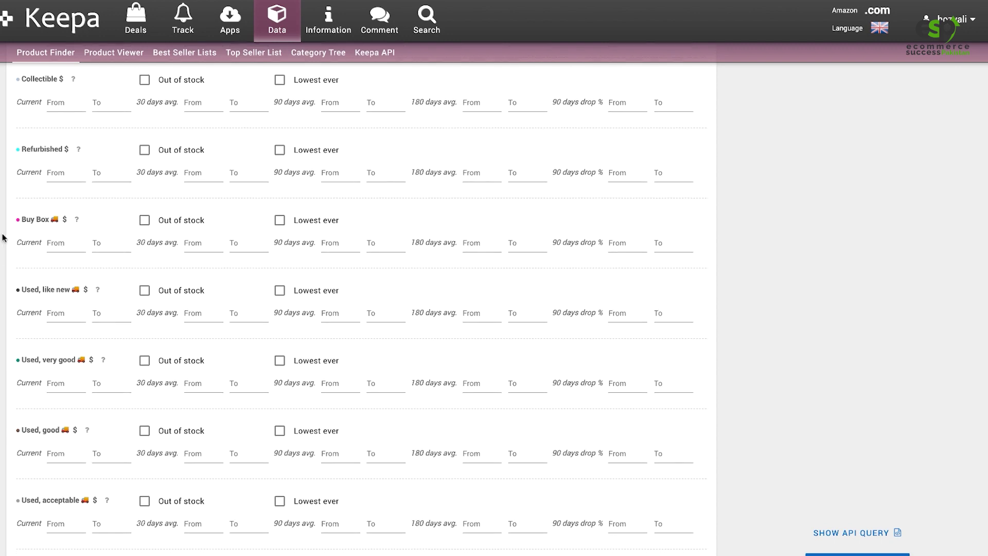
scroll(3, 201, down, 3)
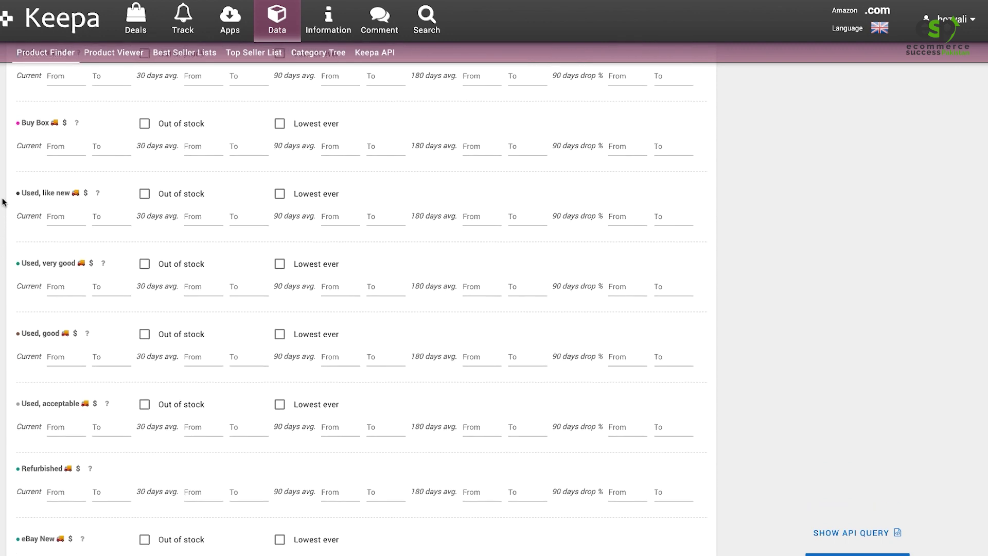
scroll(2, 202, down, 2)
scroll(2, 202, down, 3)
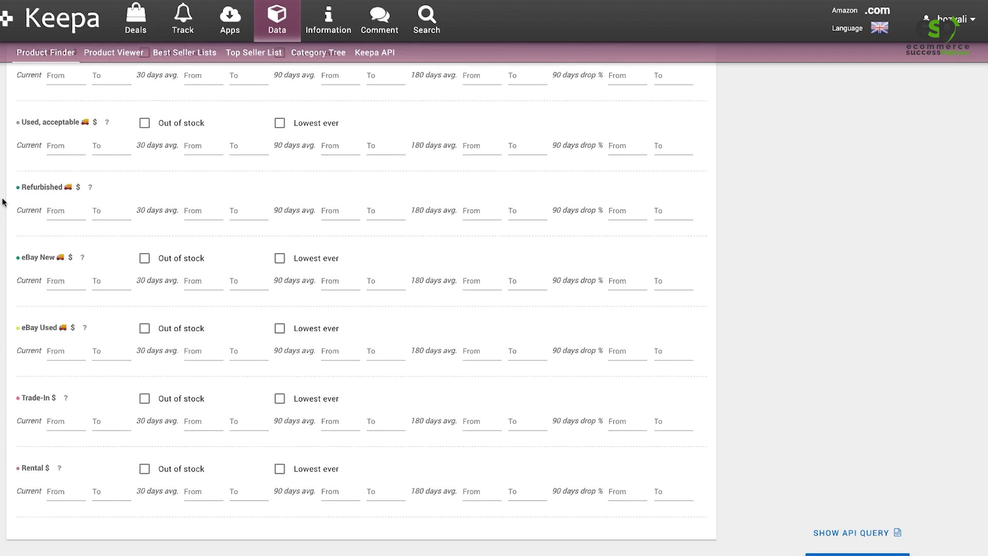
scroll(2, 202, down, 4)
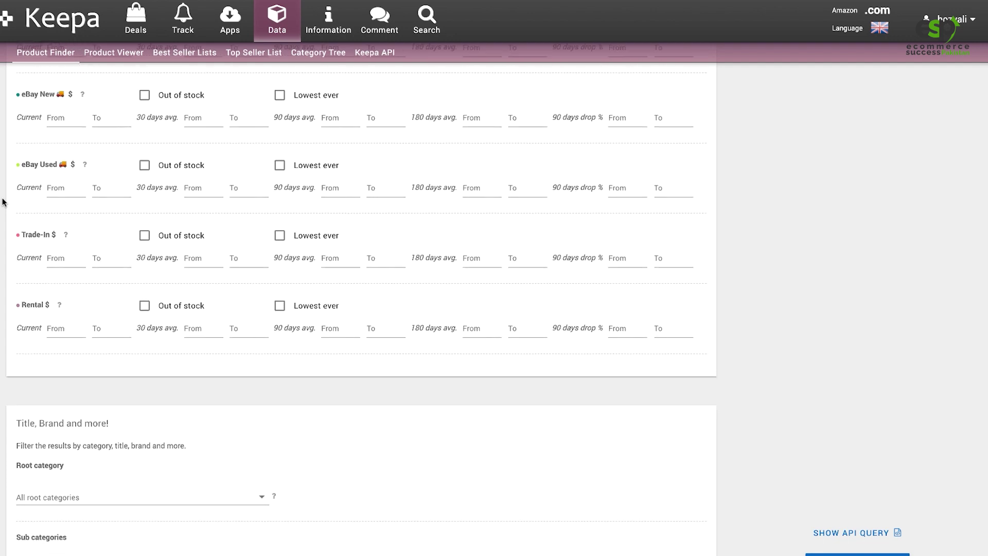
scroll(2, 202, down, 1)
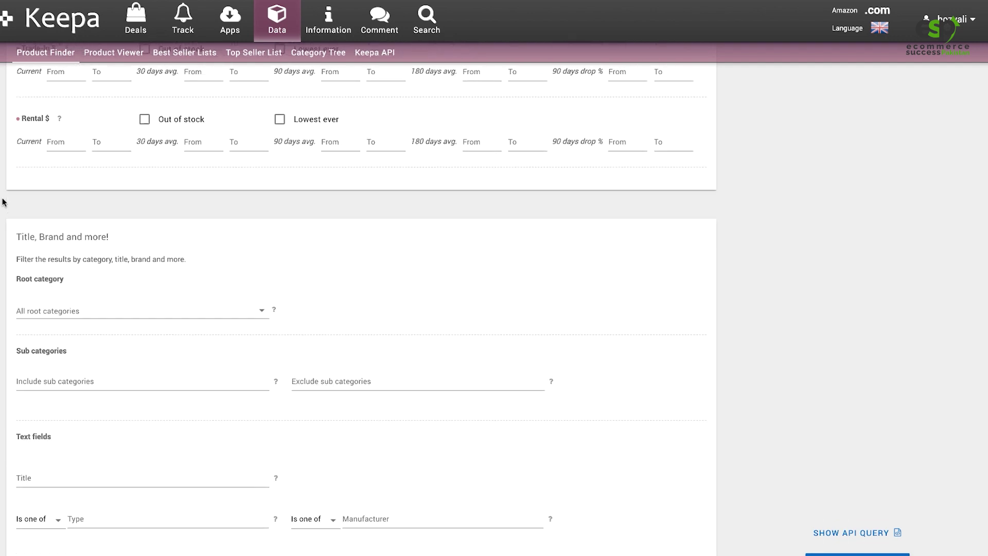
click(40, 322)
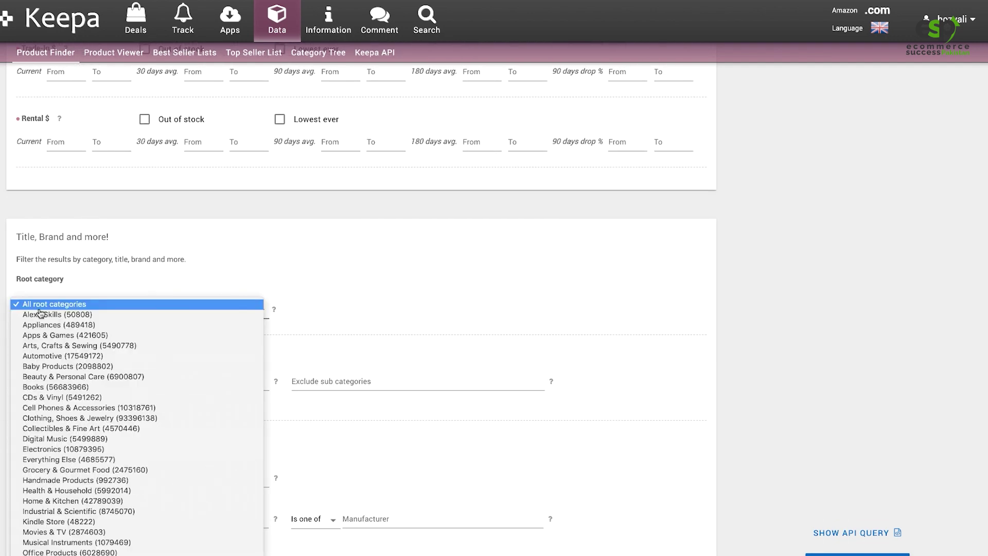
click(64, 378)
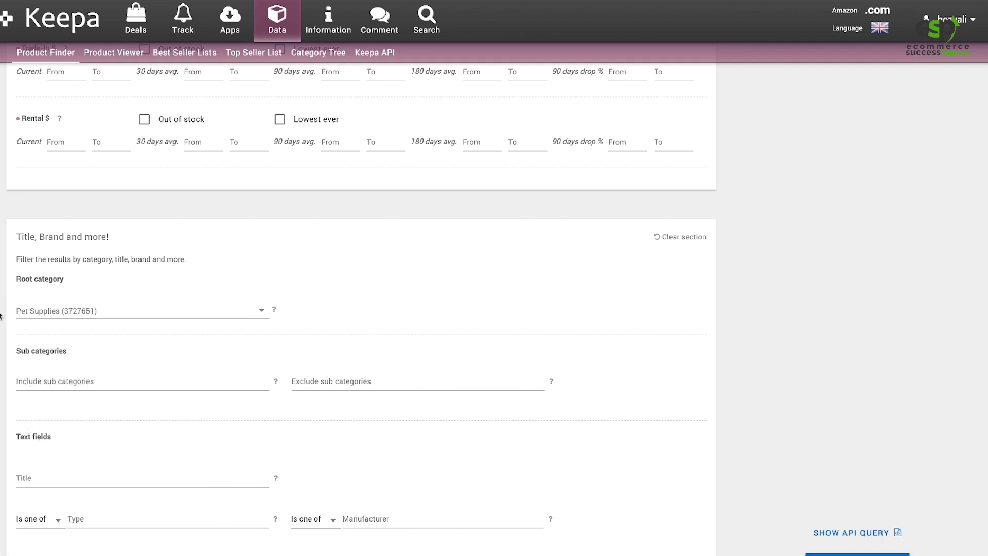
scroll(1, 317, down, 1)
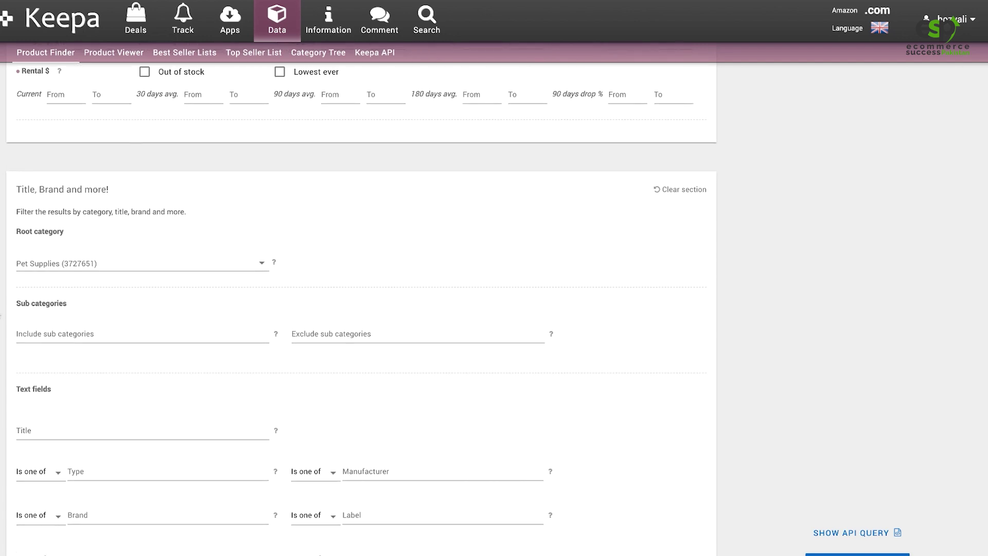
click(42, 337)
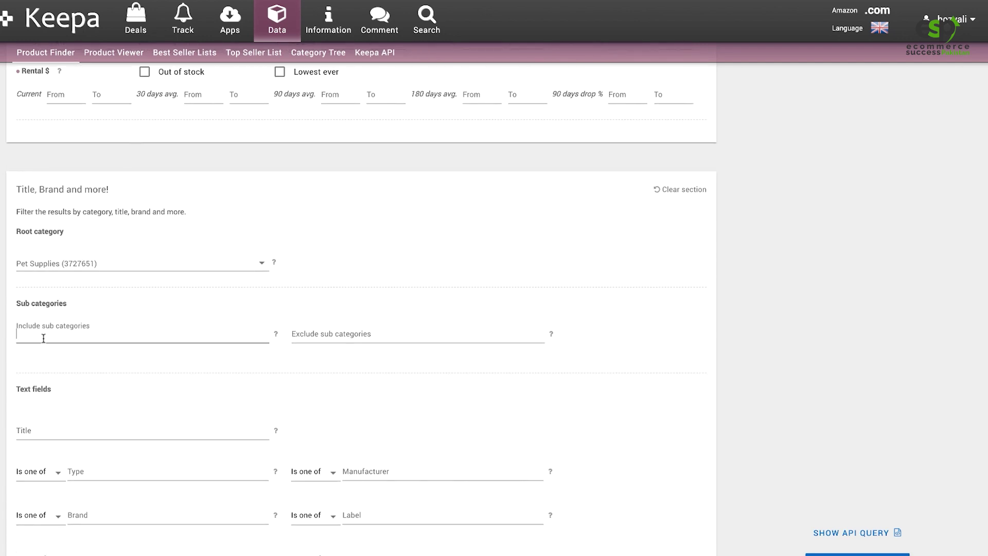
click(2, 344)
Restrict the Buy Box Seller filter to 3rd Party sellers
scroll(3, 330, down, 1)
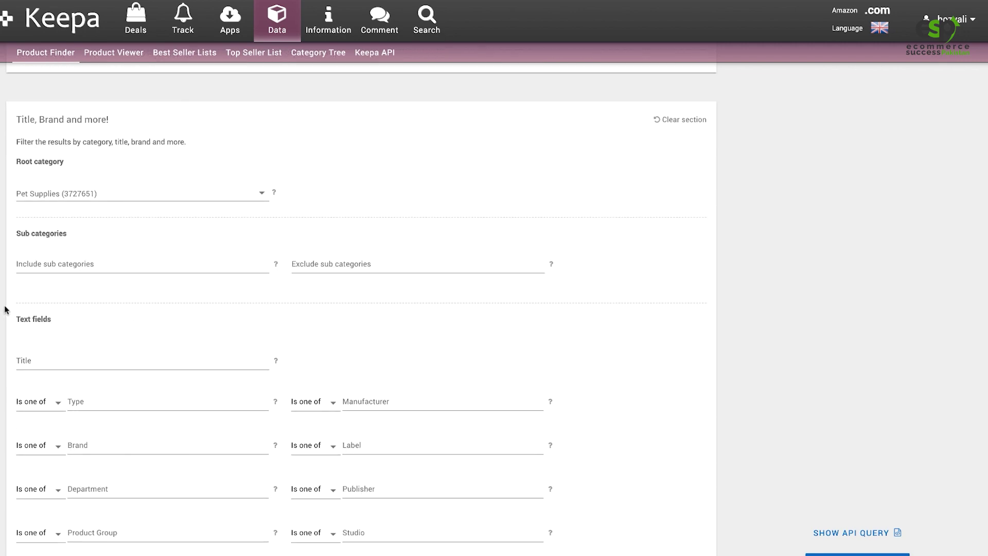
scroll(4, 314, down, 3)
scroll(4, 309, down, 6)
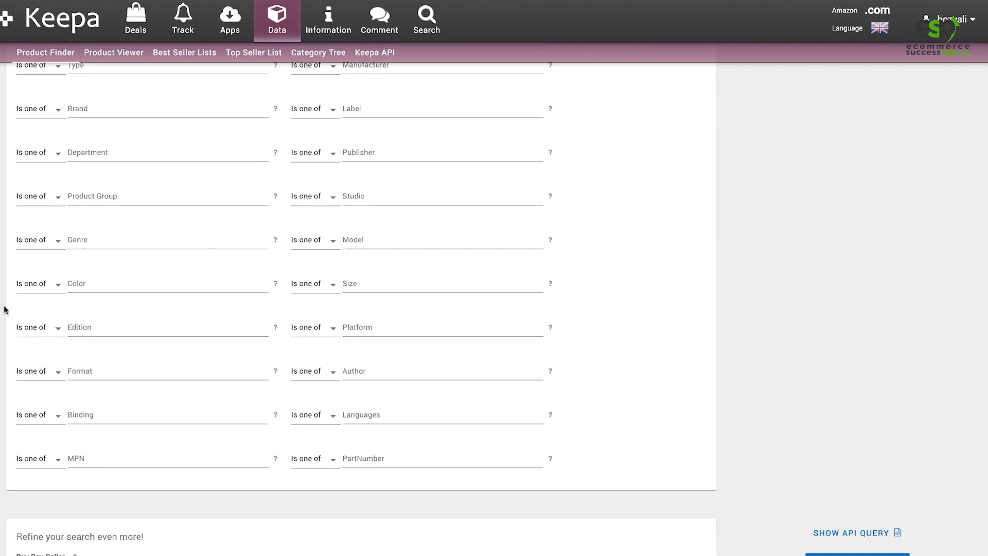
scroll(4, 309, down, 2)
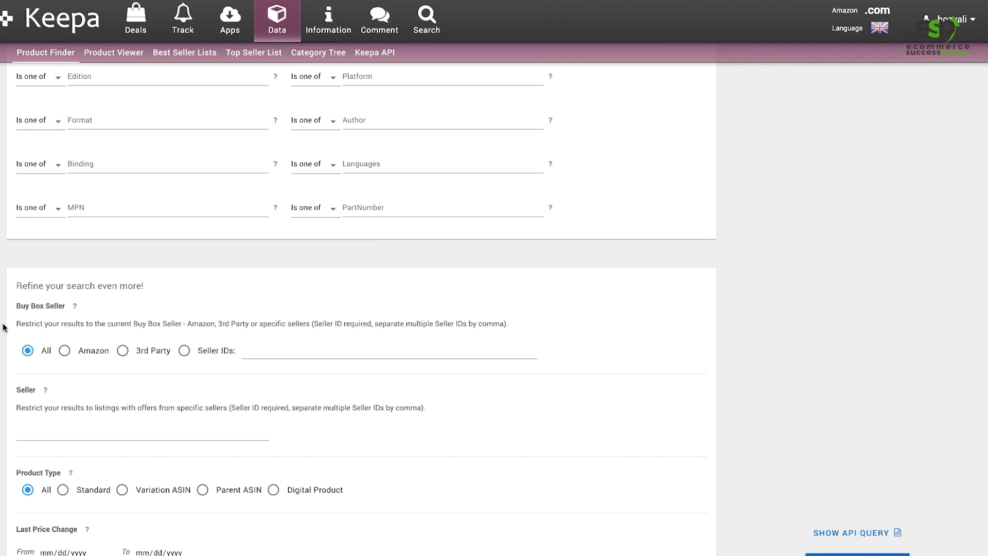
drag(21, 306, 45, 308)
click(123, 352)
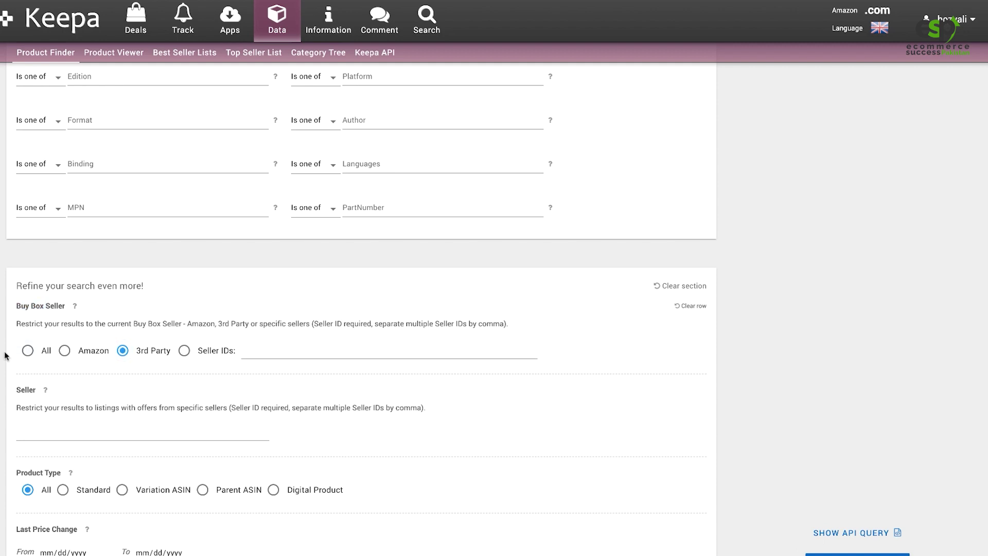
Set the minimum review rating to 3.5
scroll(16, 328, down, 1)
scroll(10, 328, down, 1)
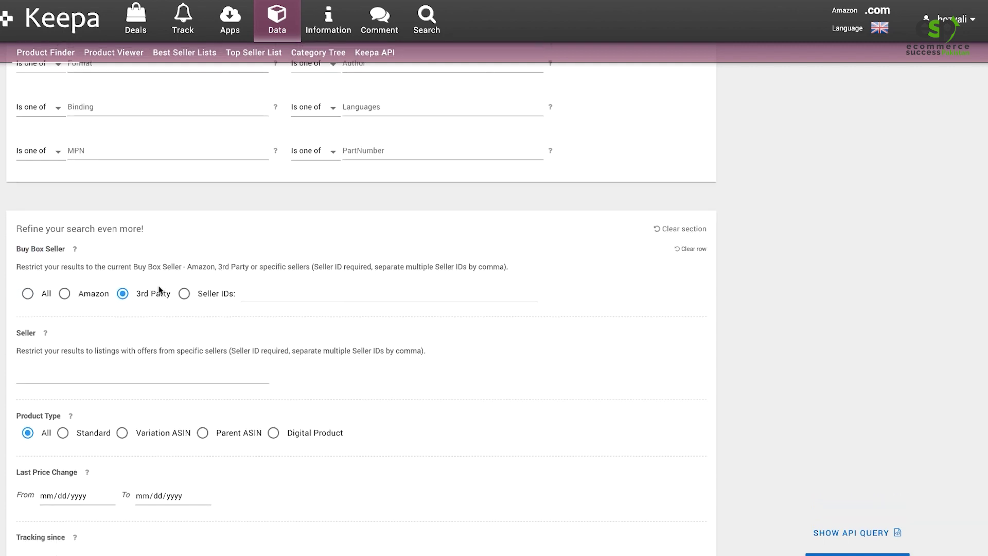
scroll(771, 319, down, 2)
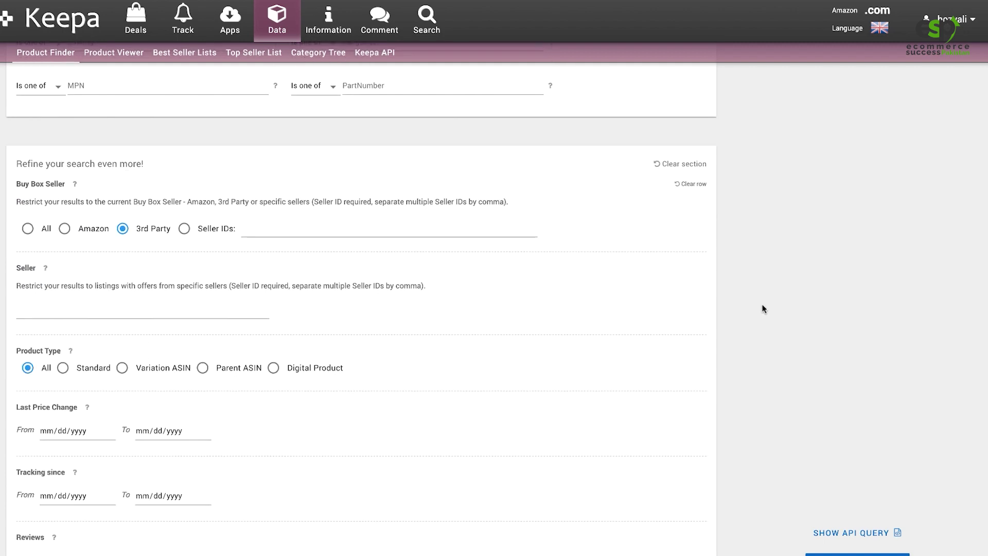
scroll(764, 308, down, 5)
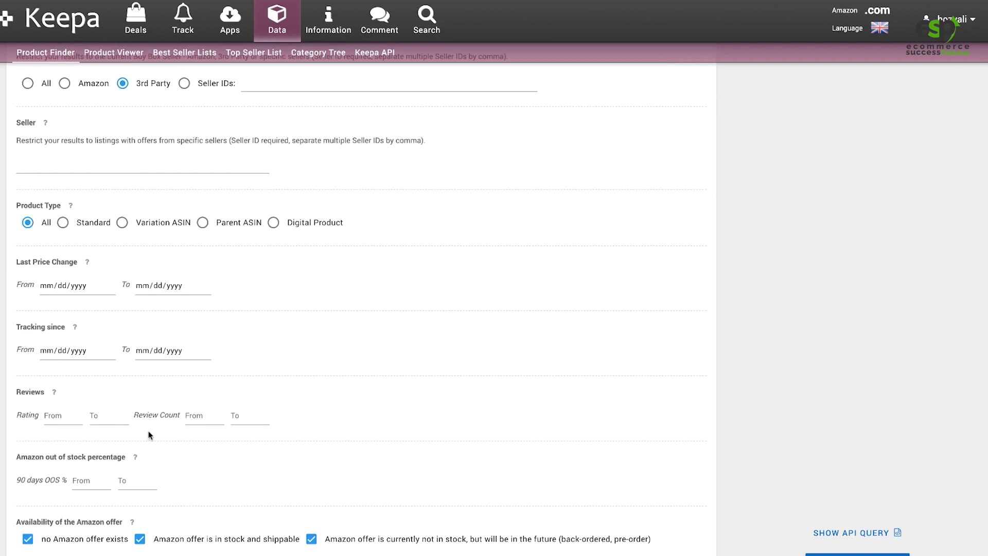
click(76, 418)
text(3.5)
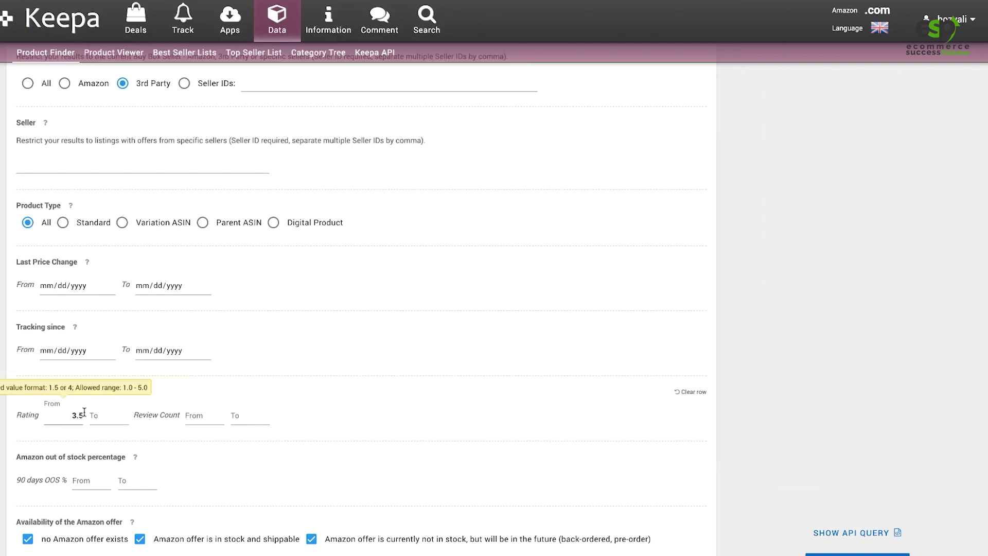
Exclude products whose Amazon offer is in stock and shippable from the Amazon offer availability filter
scroll(196, 407, down, 1)
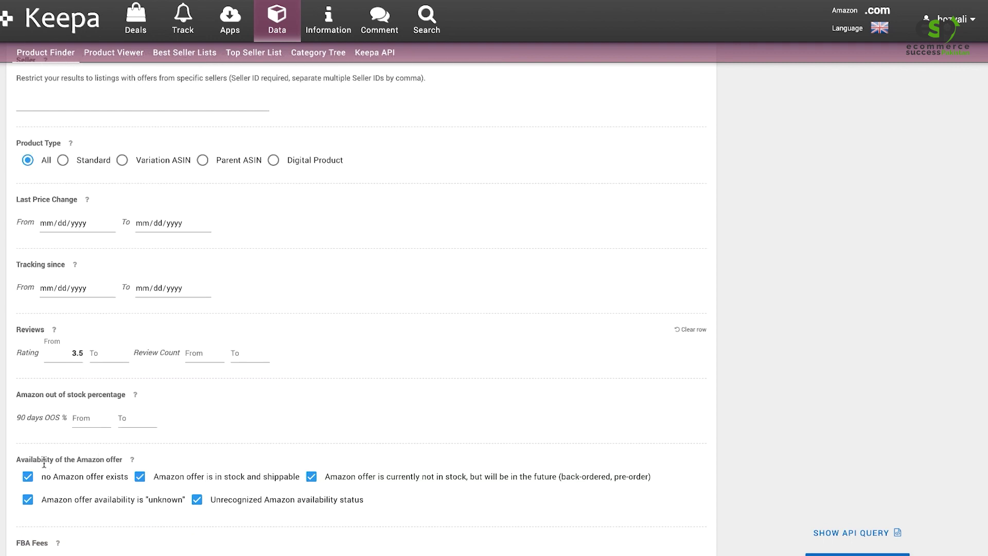
drag(37, 459, 88, 459)
click(140, 478)
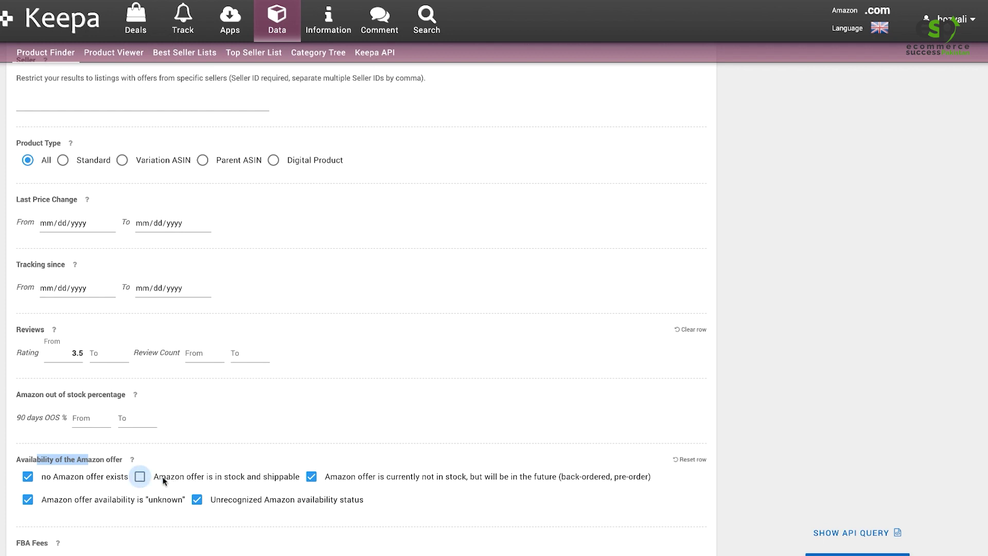
drag(170, 476, 284, 477)
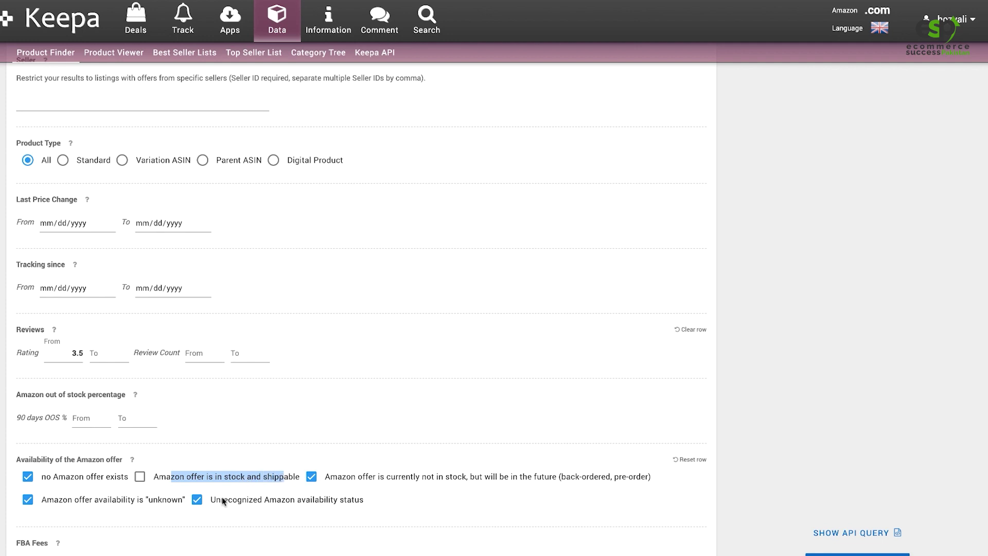
Set the minimum current New Offer Count to 3
scroll(360, 451, down, 1)
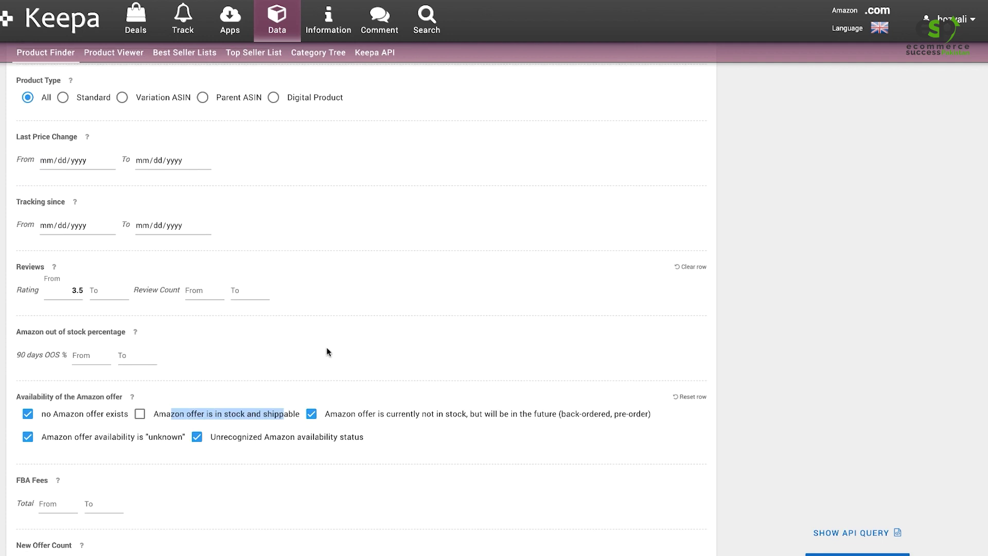
scroll(282, 367, down, 2)
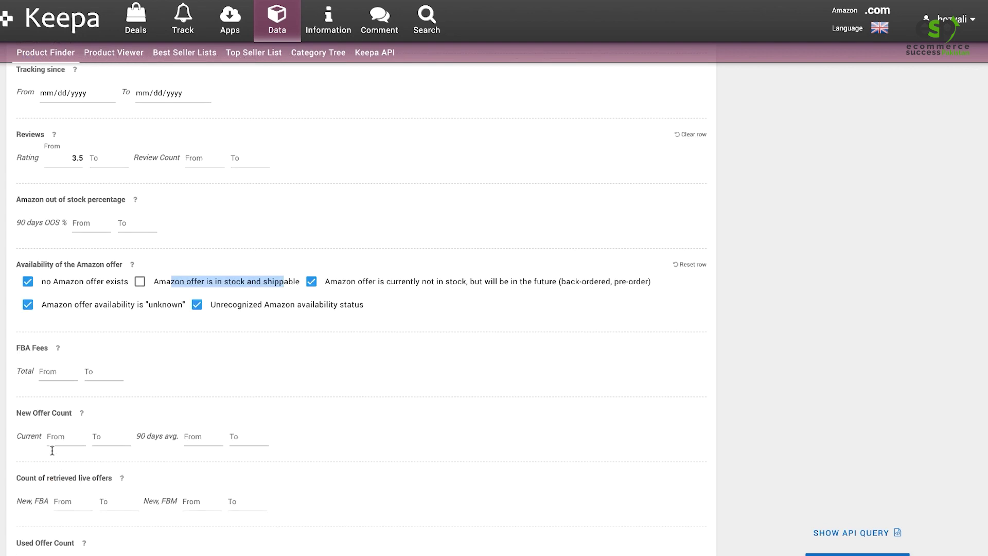
click(67, 434)
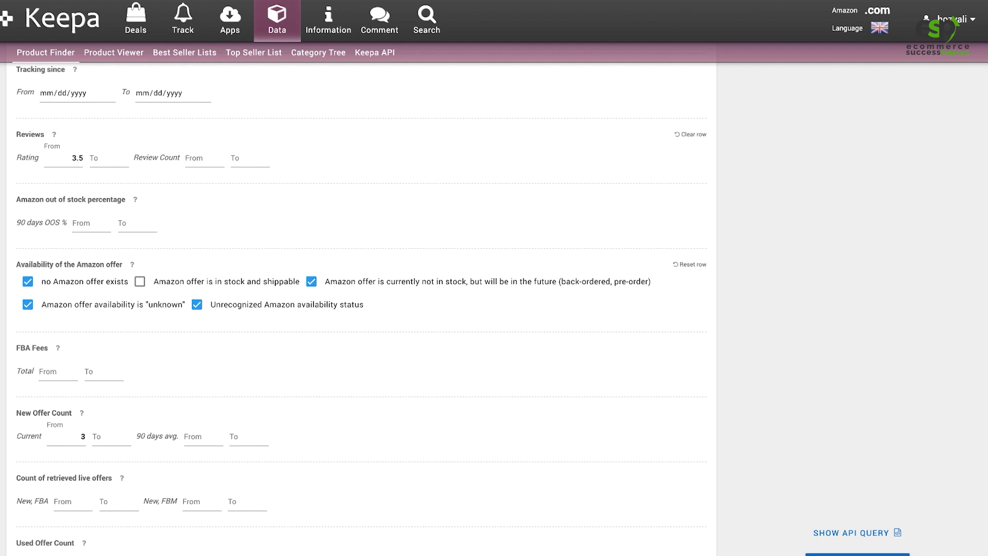
Set the maximum package weight to 18000 g
scroll(361, 309, down, 1)
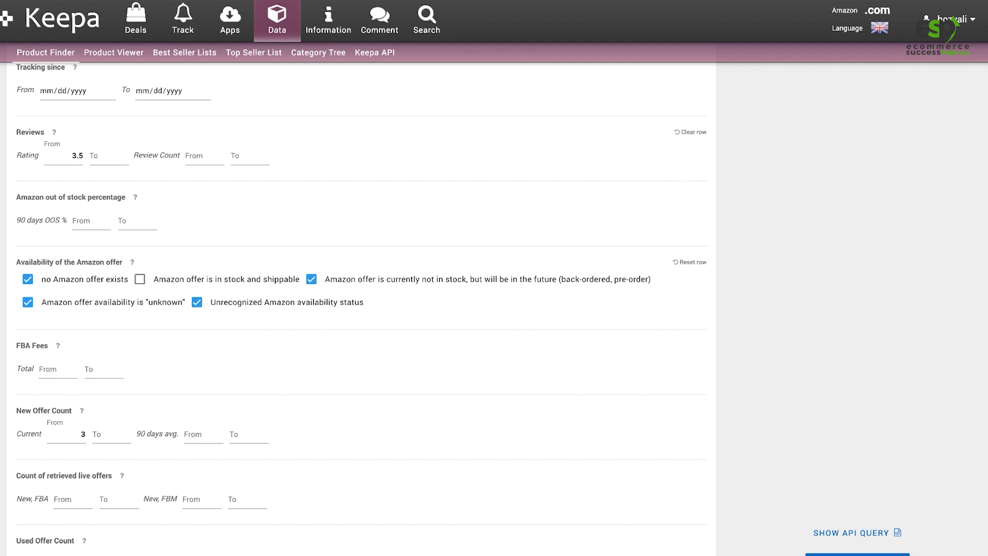
scroll(361, 303, down, 1)
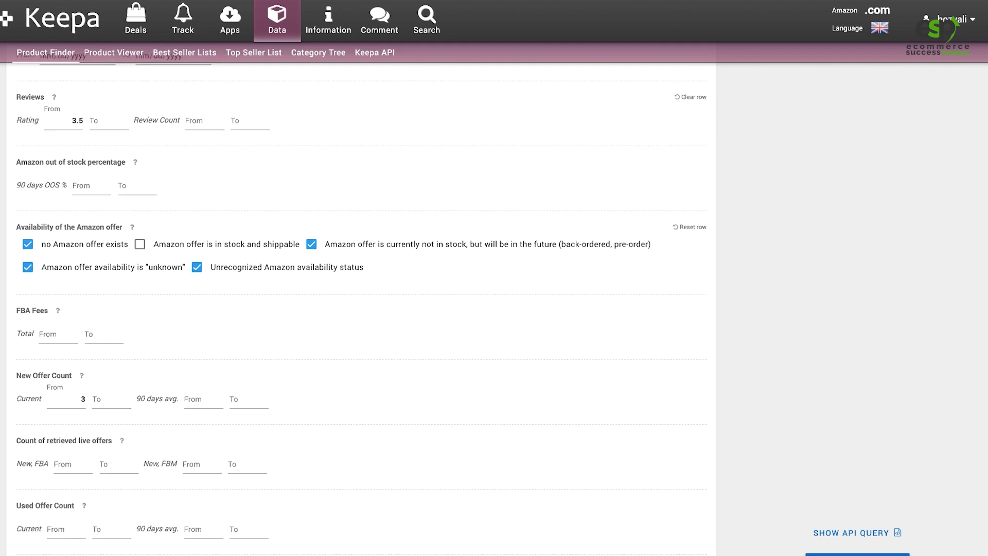
scroll(362, 304, down, 3)
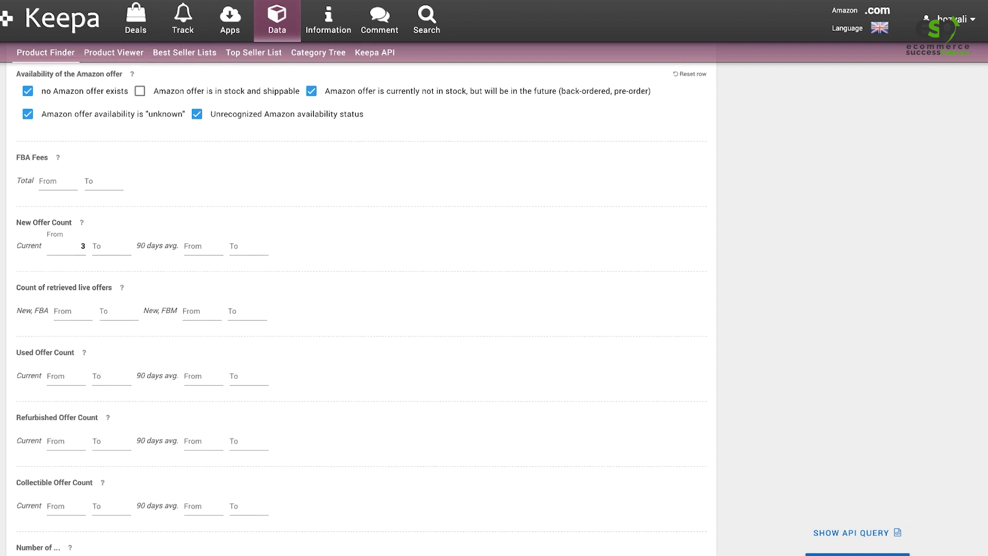
scroll(361, 304, down, 3)
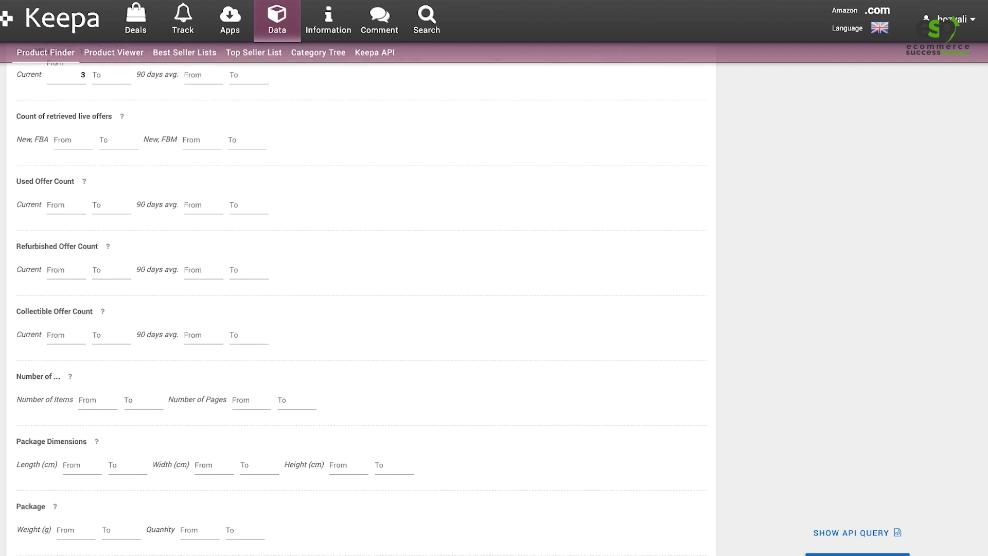
scroll(361, 304, down, 1)
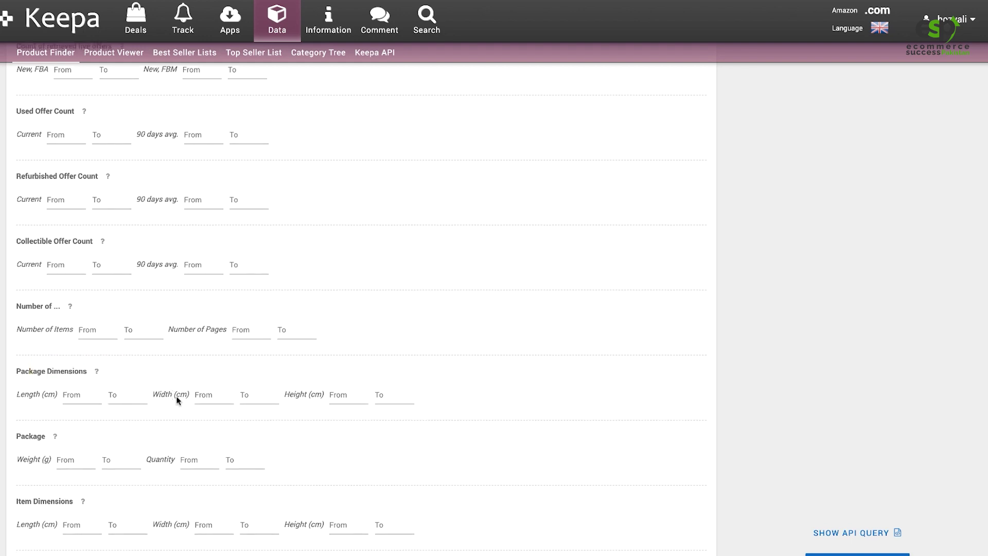
click(65, 461)
click(130, 462)
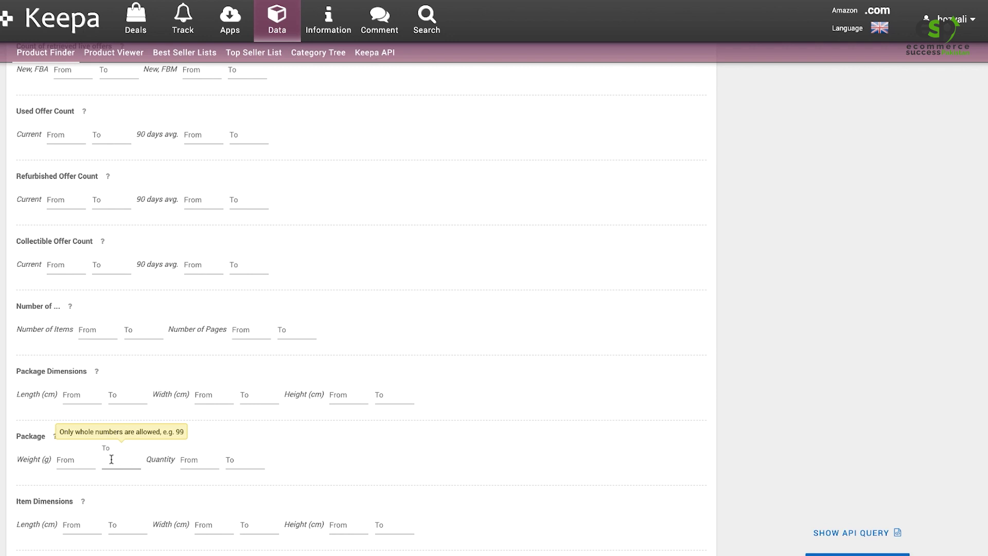
text(9000)
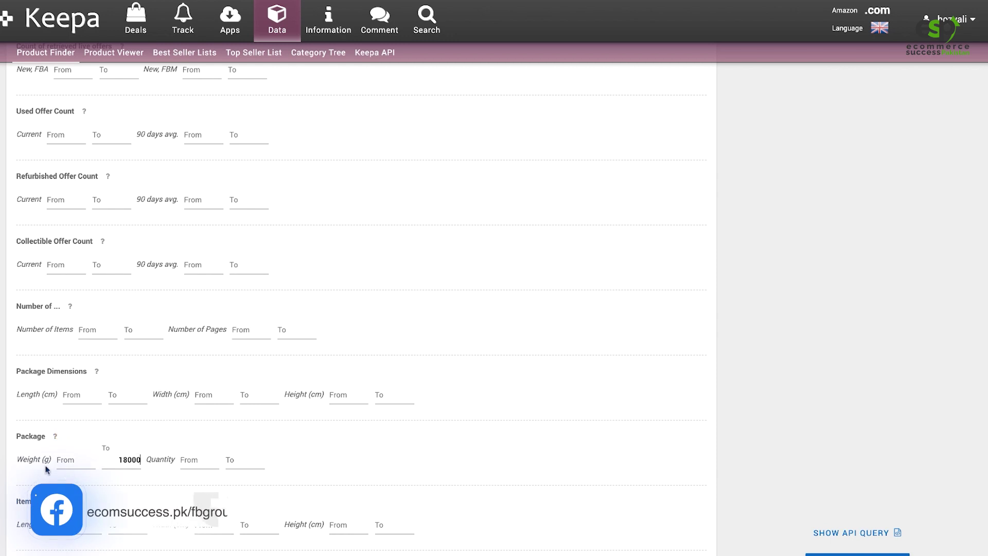
Change the upper limit of the package weight to 9000 g
double_click(125, 459)
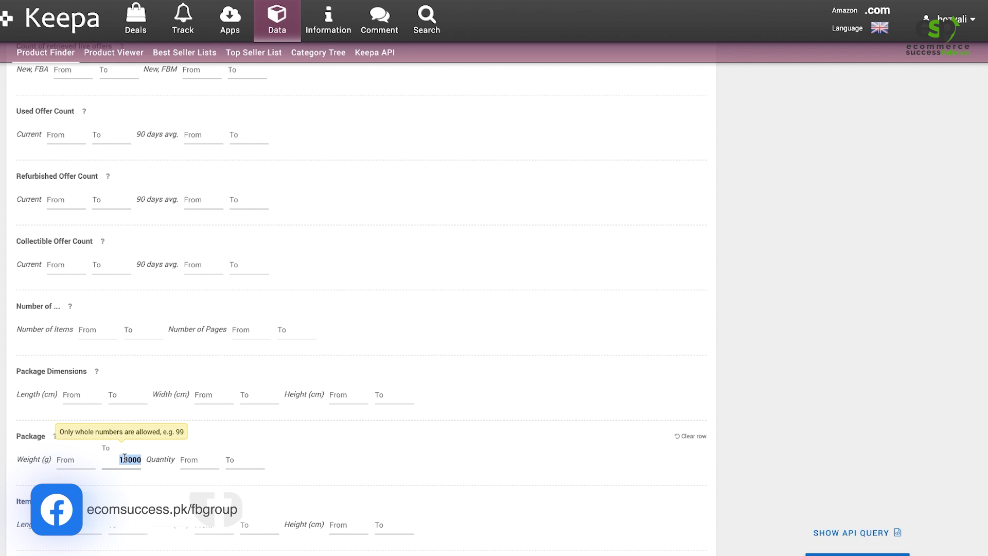
text(9000)
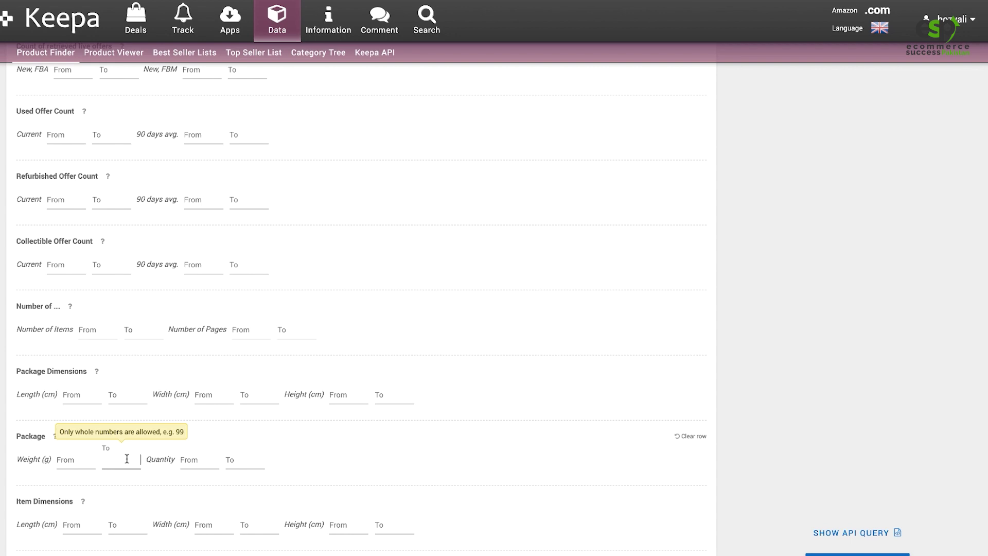
click(61, 460)
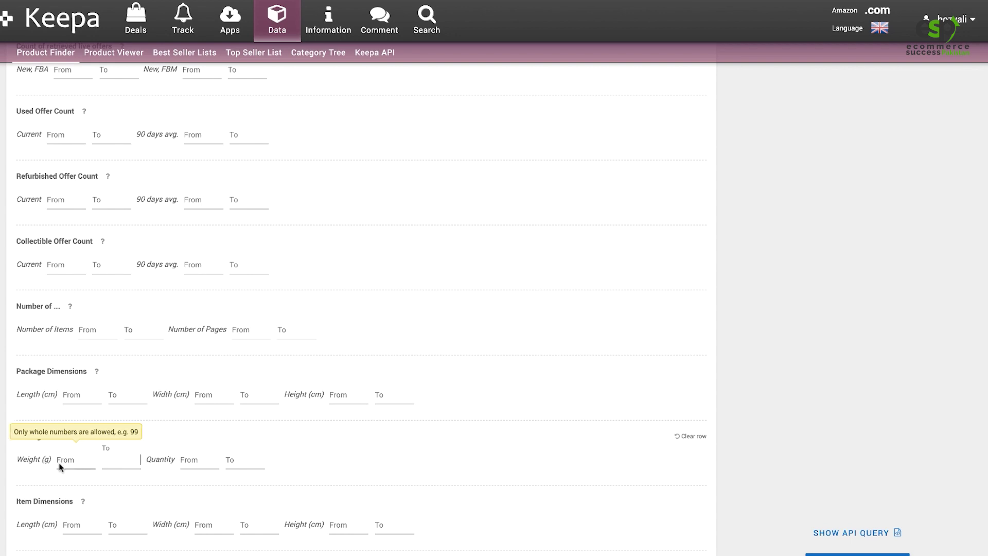
scroll(82, 434, down, 1)
text(9000)
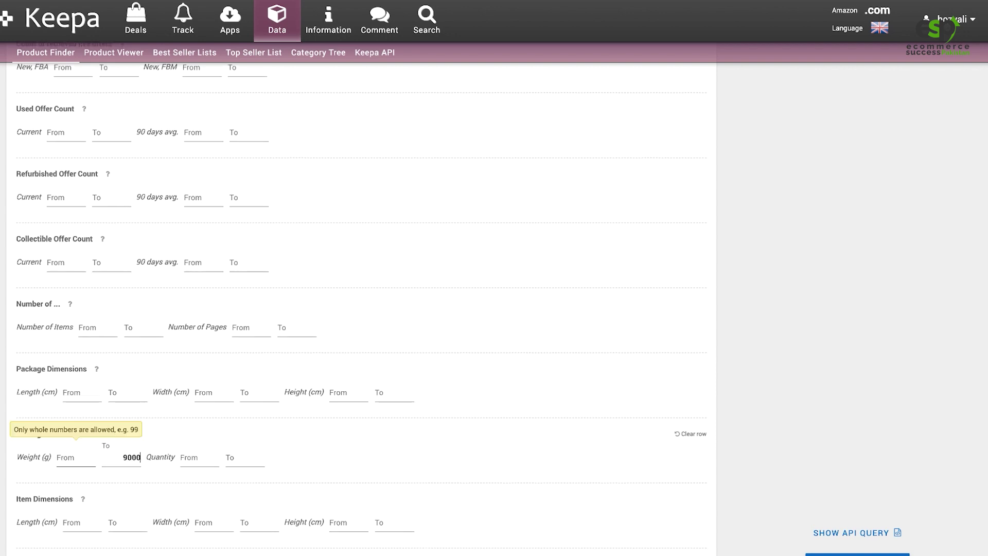
Set both the Adult Product and Trade-In Eligible switches to No
scroll(57, 463, down, 3)
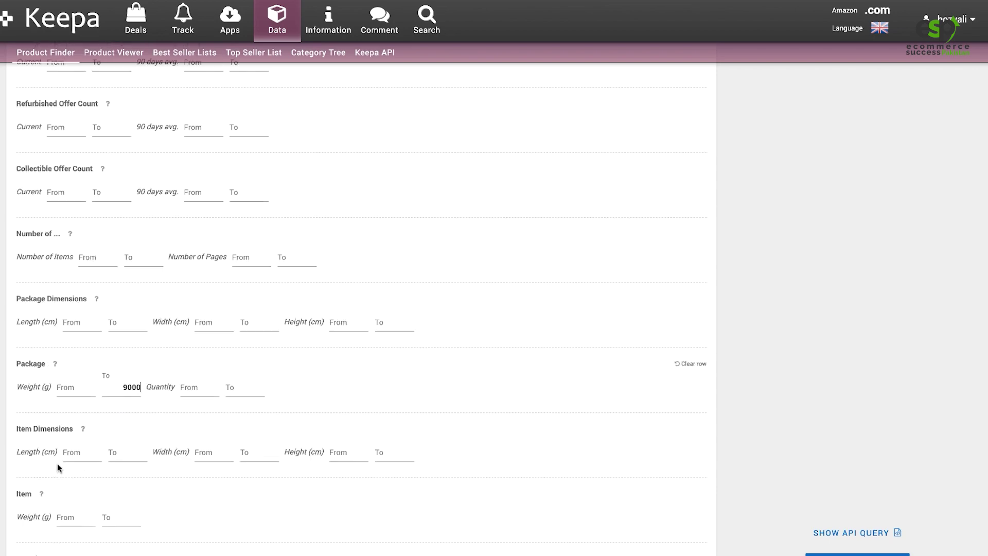
scroll(10, 438, down, 3)
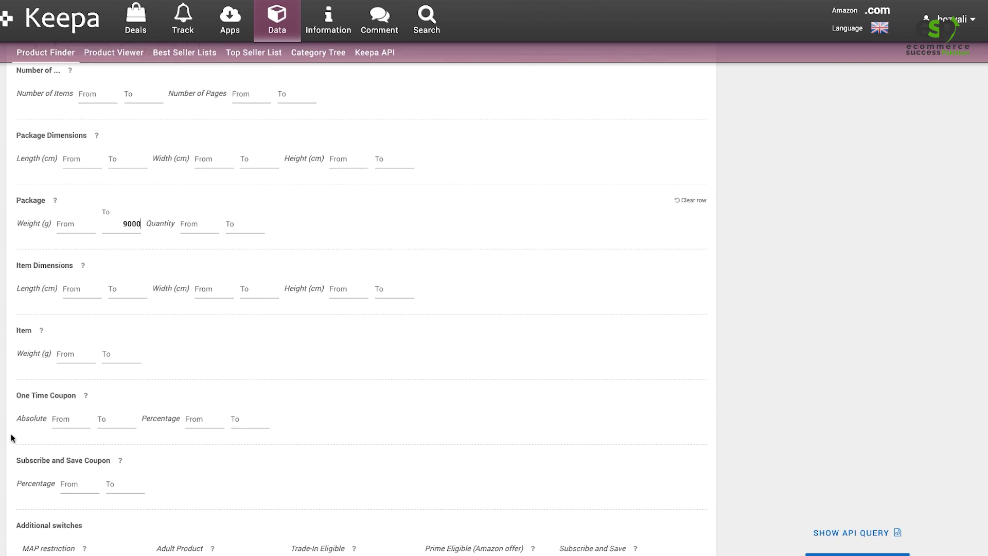
scroll(7, 431, down, 2)
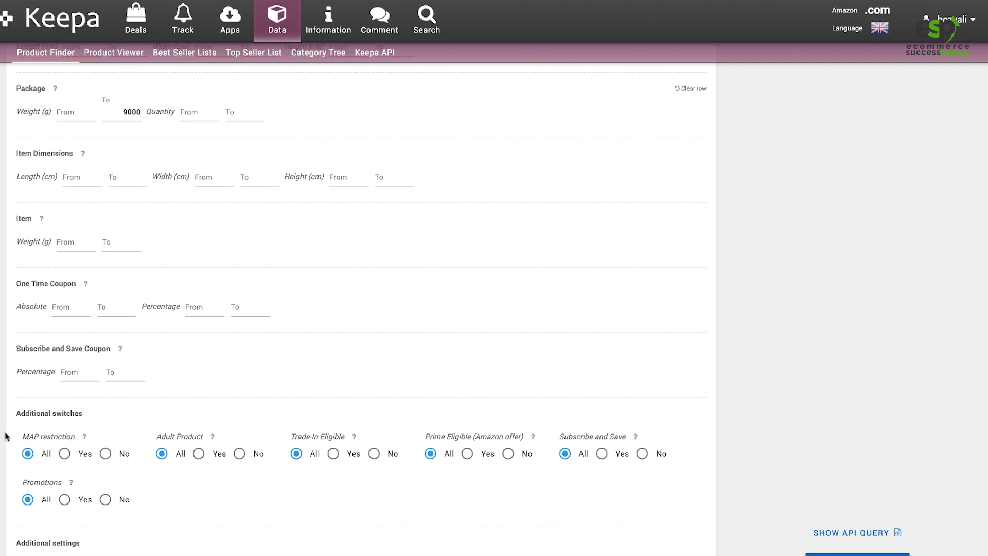
scroll(42, 445, down, 1)
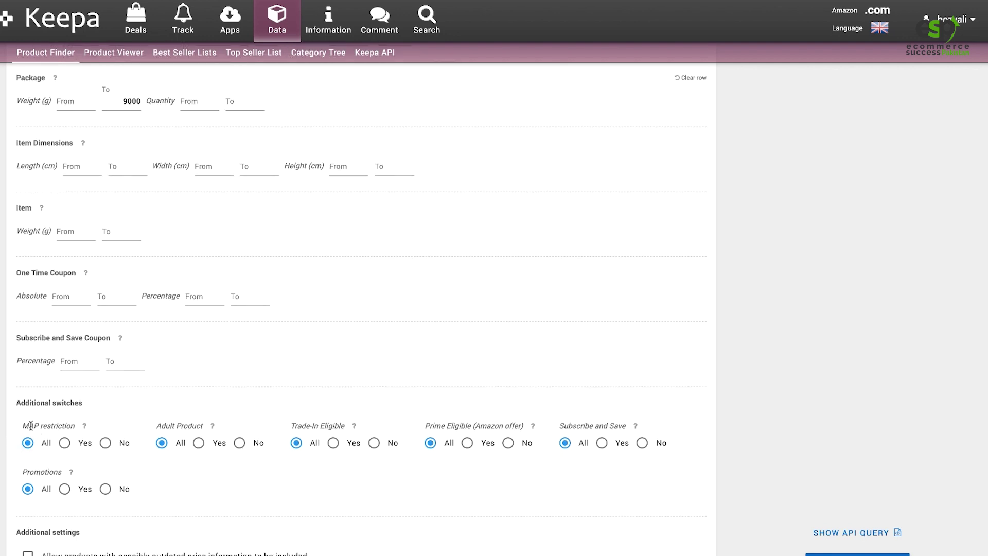
click(239, 445)
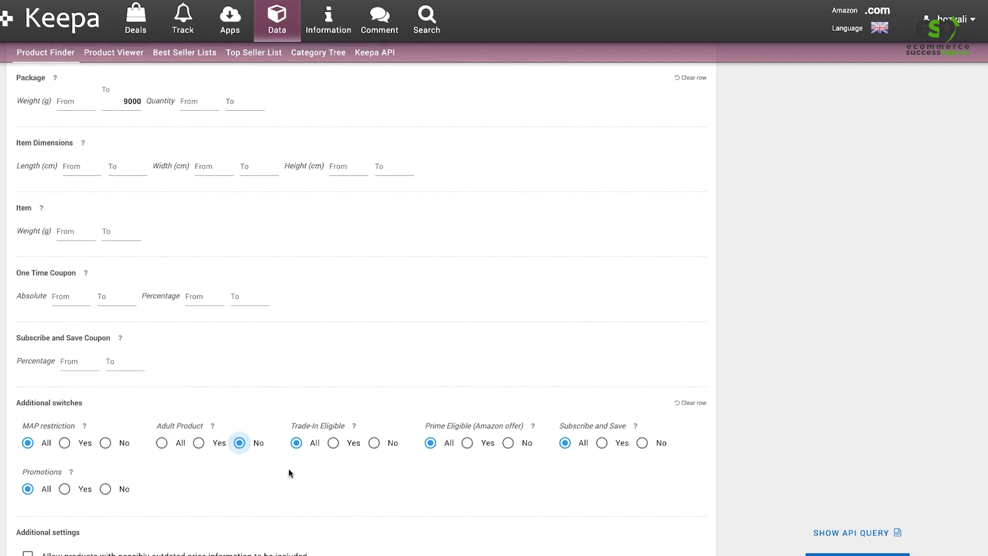
click(374, 443)
scroll(242, 487, down, 1)
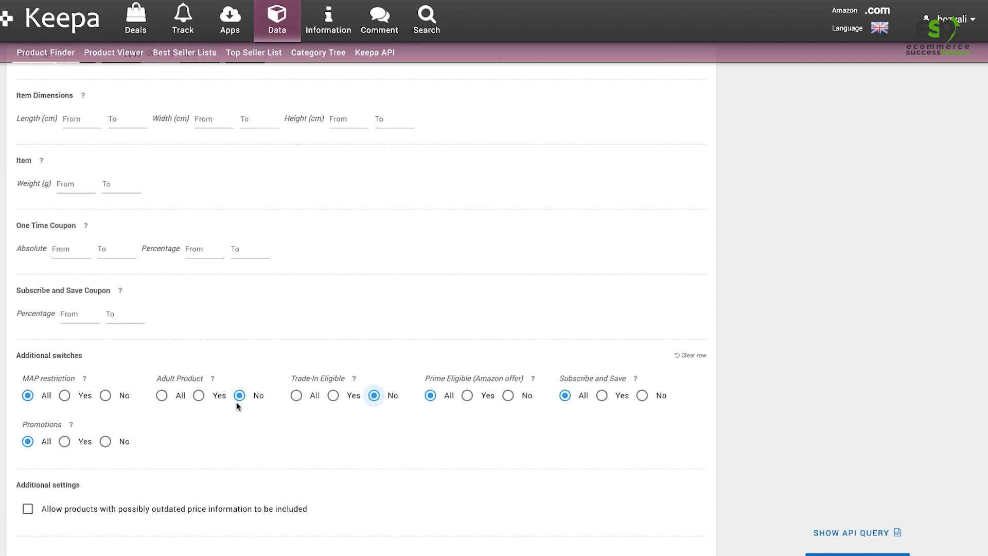
Run the product search with the chosen filters and check the total number of results
click(857, 555)
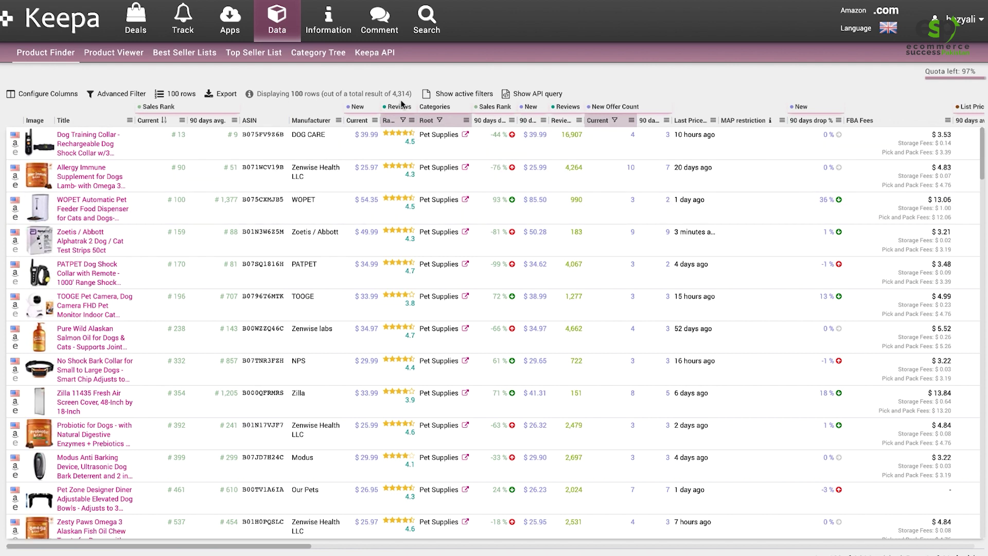
drag(397, 94, 402, 93)
Return to the advanced filters and set the maximum current price for New, 3rd Party FBA to 200
click(109, 95)
scroll(85, 298, down, 6)
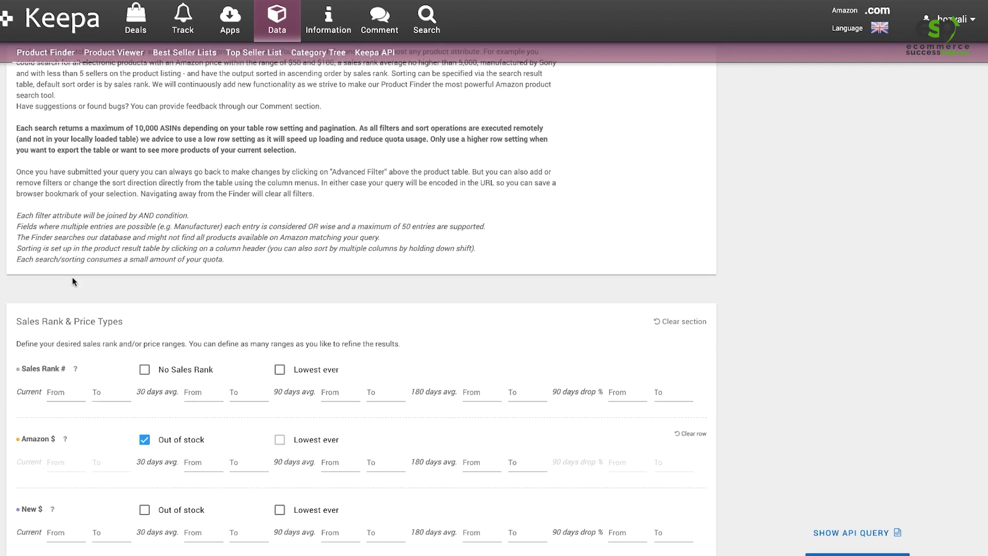
scroll(31, 319, down, 2)
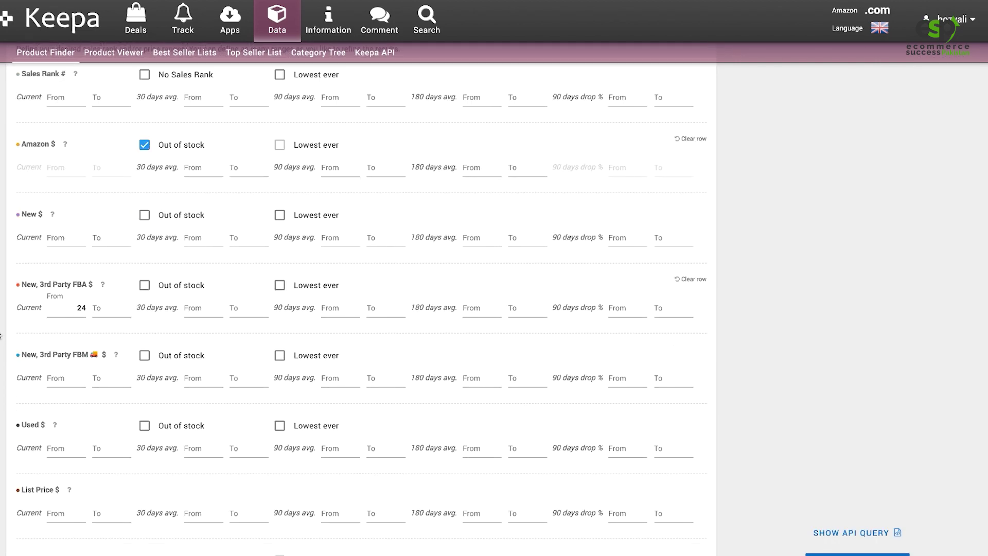
drag(88, 308, 60, 308)
click(104, 310)
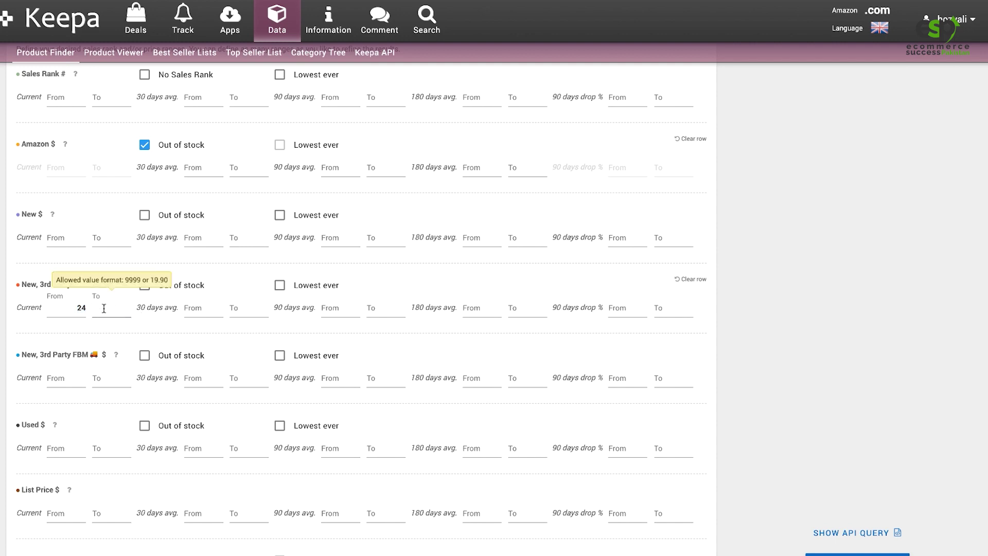
text(200)
key(BackSpace)
key(BackSpace)
key(BackSpace)
text(200)
click(349, 353)
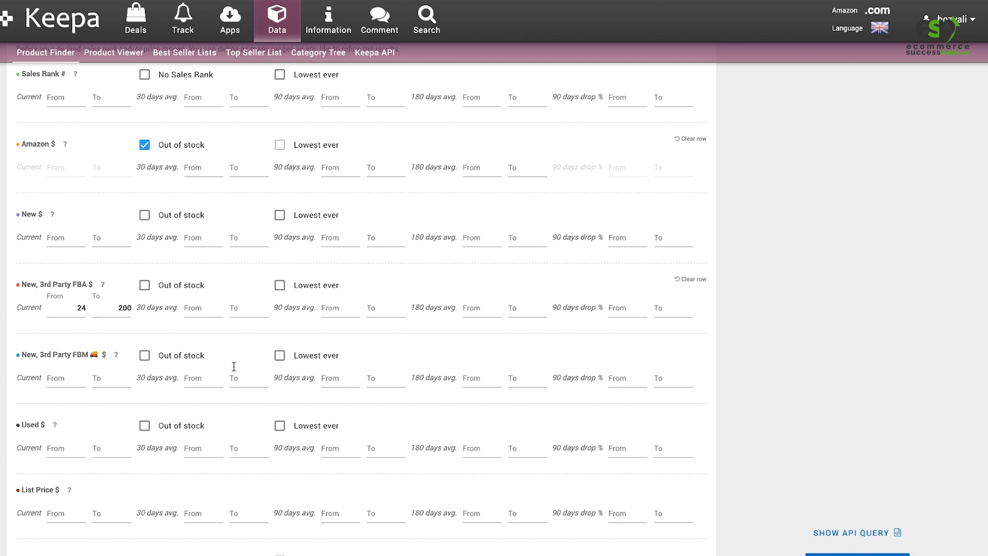
Rerun the product search with the updated price range and review the result total and listed products
click(858, 554)
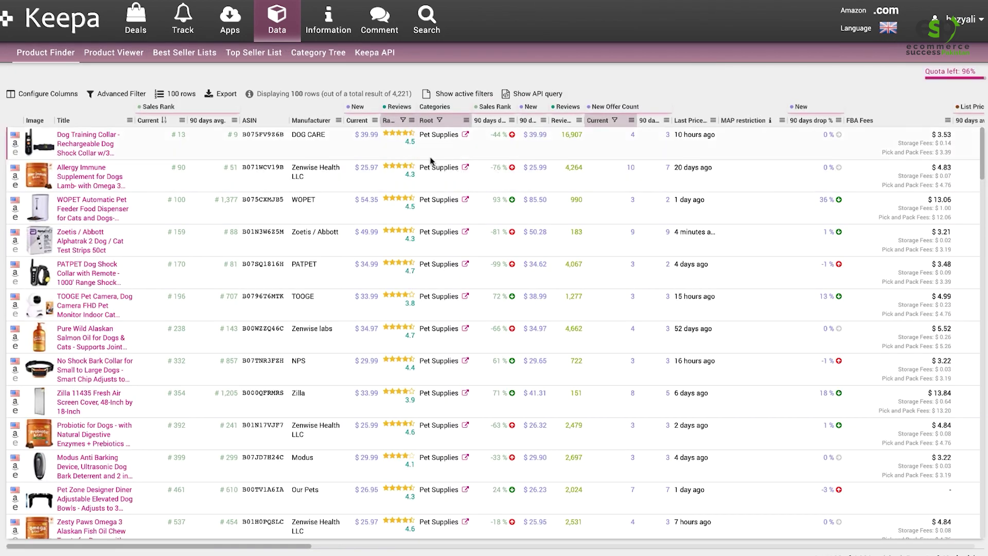
double_click(400, 94)
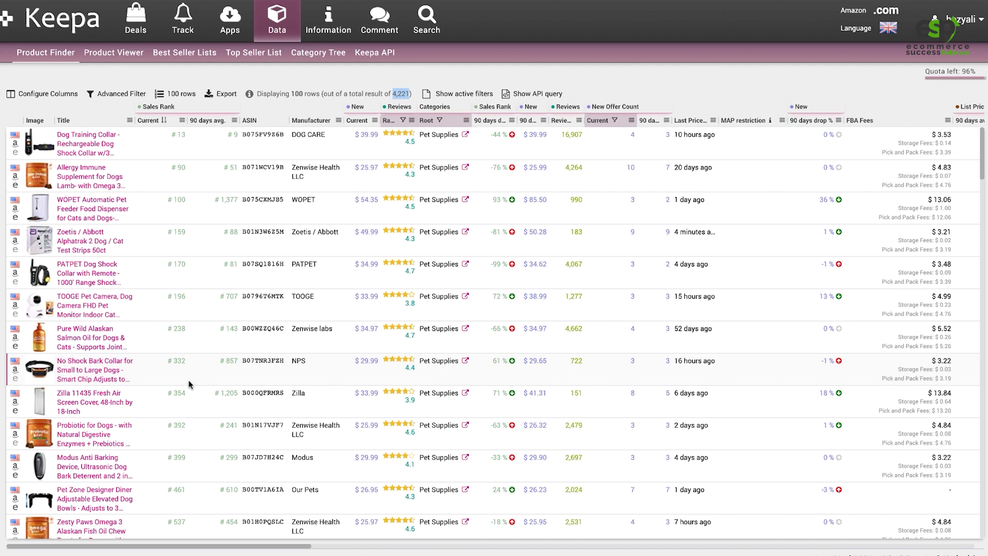
scroll(219, 380, down, 1)
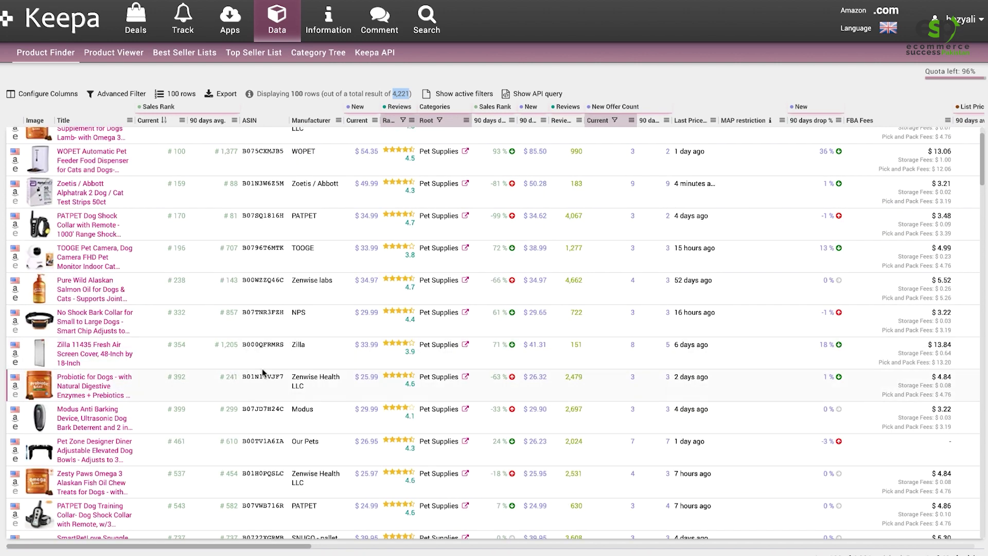
Examine the listed pet supplies, comparing their sales rank, price, rating, review count and number of new offers
scroll(257, 361, down, 2)
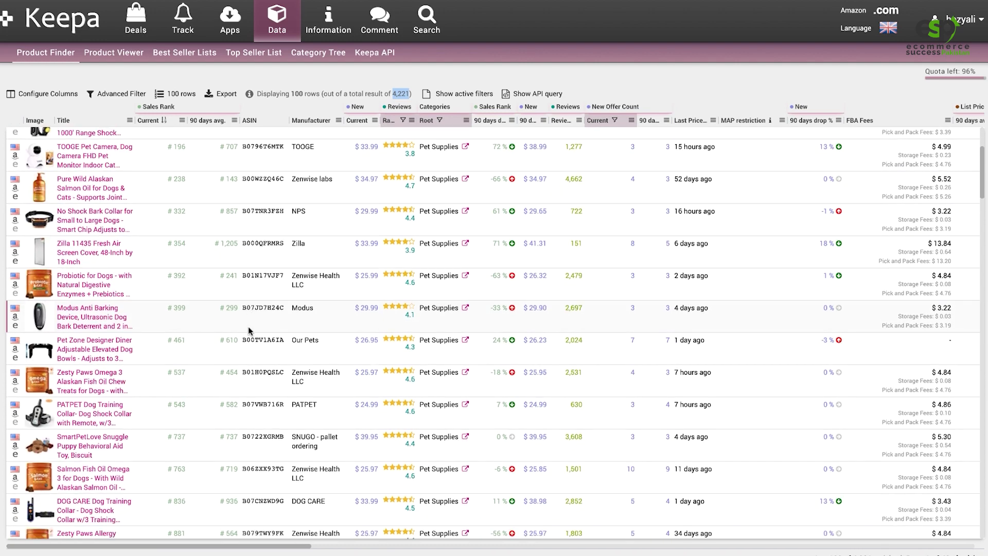
scroll(248, 326, down, 3)
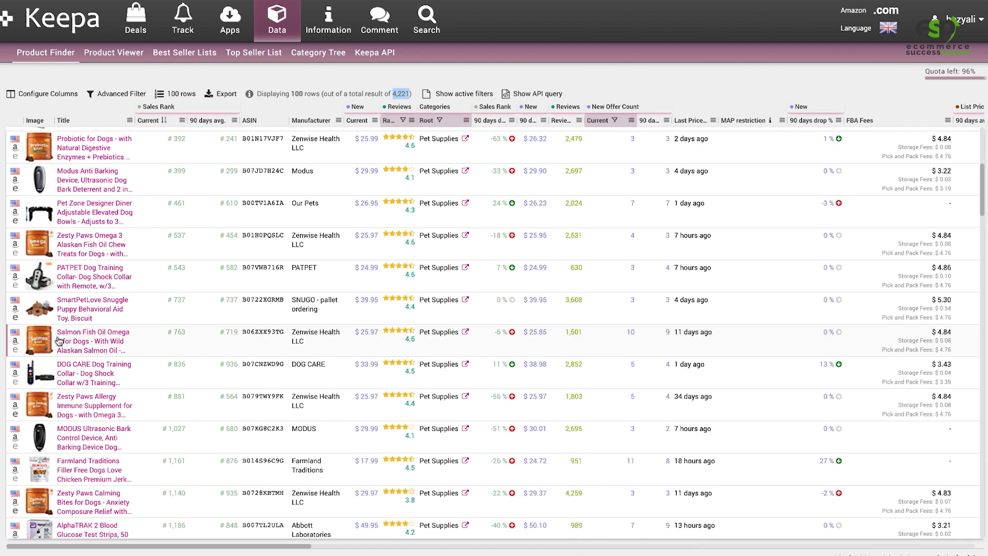
mouse_move(129, 344)
scroll(193, 395, down, 3)
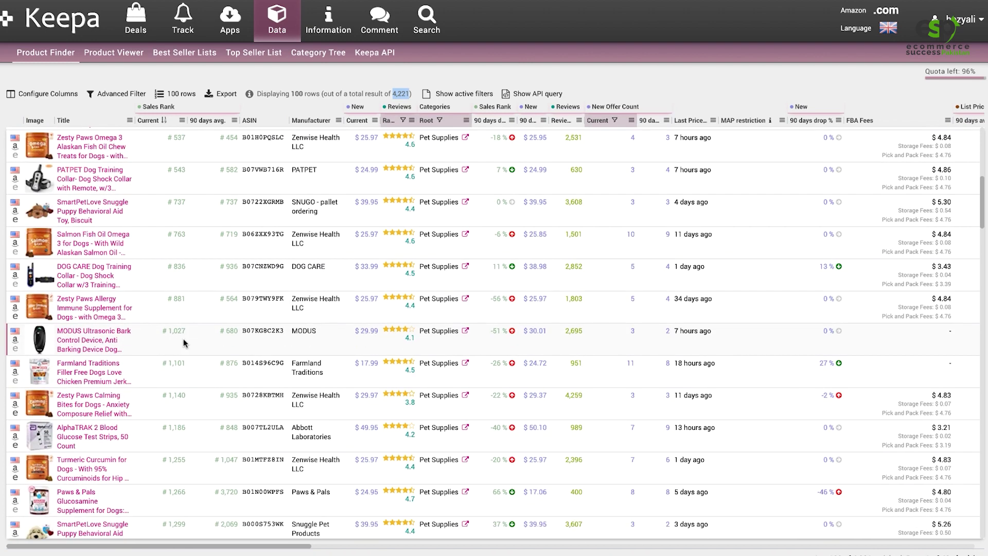
scroll(183, 342, down, 1)
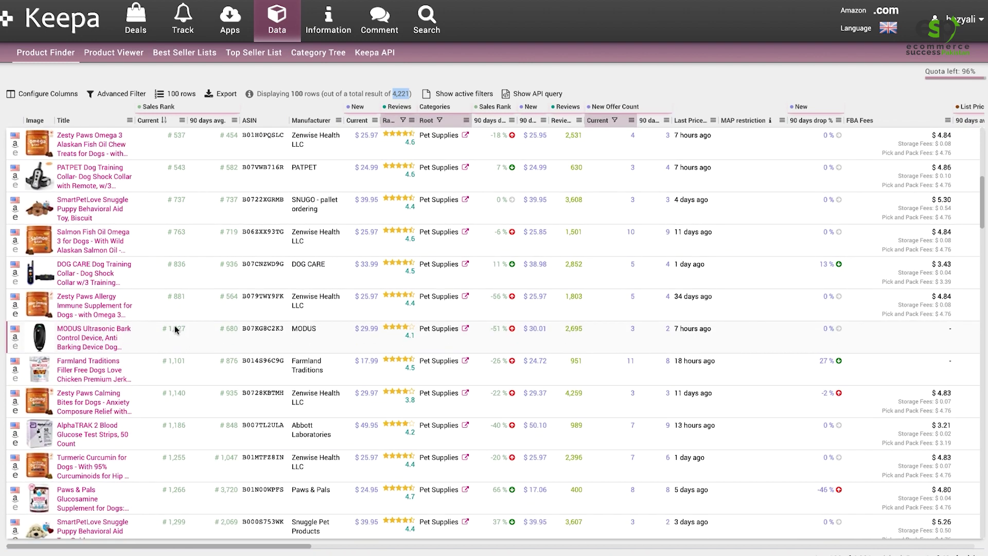
scroll(175, 330, up, 1)
scroll(174, 329, up, 1)
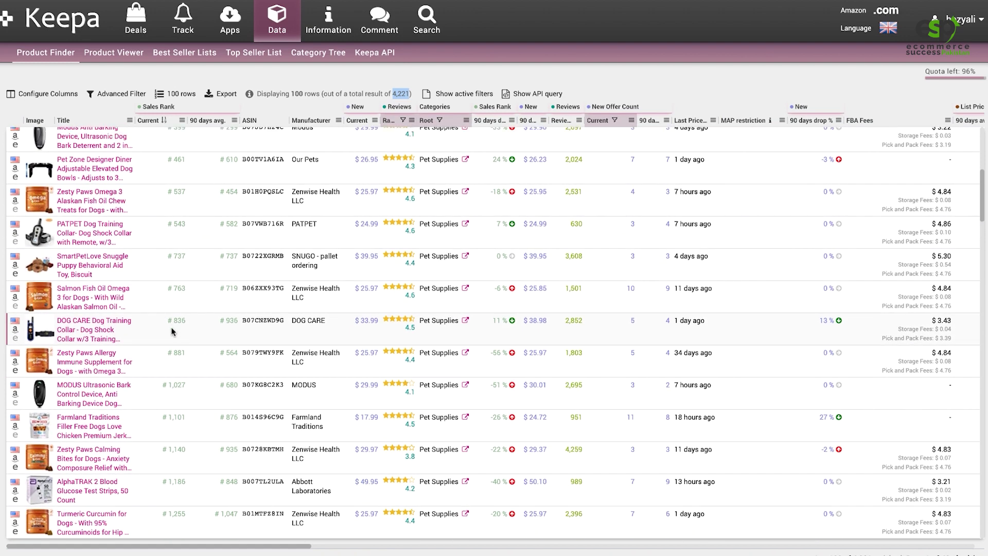
scroll(172, 330, down, 5)
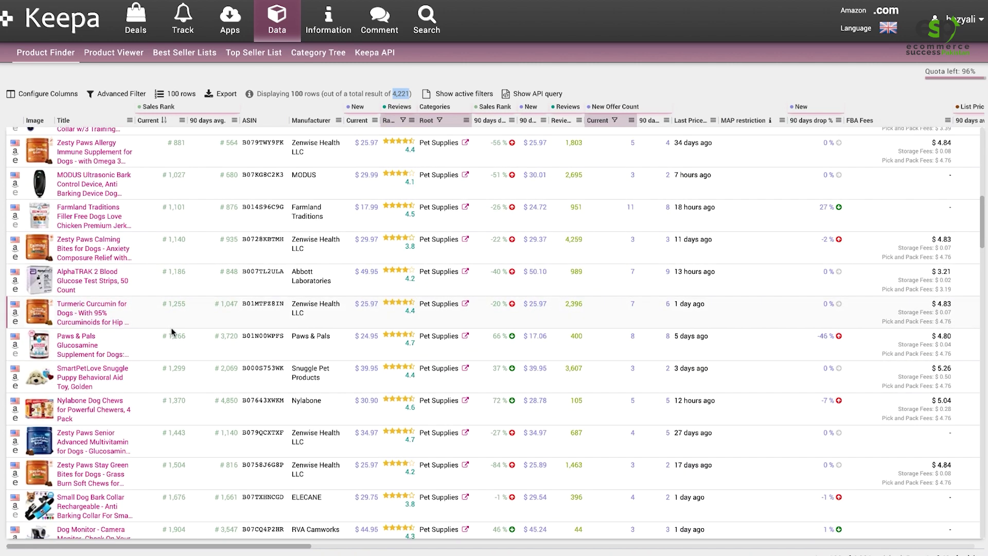
scroll(174, 332, down, 1)
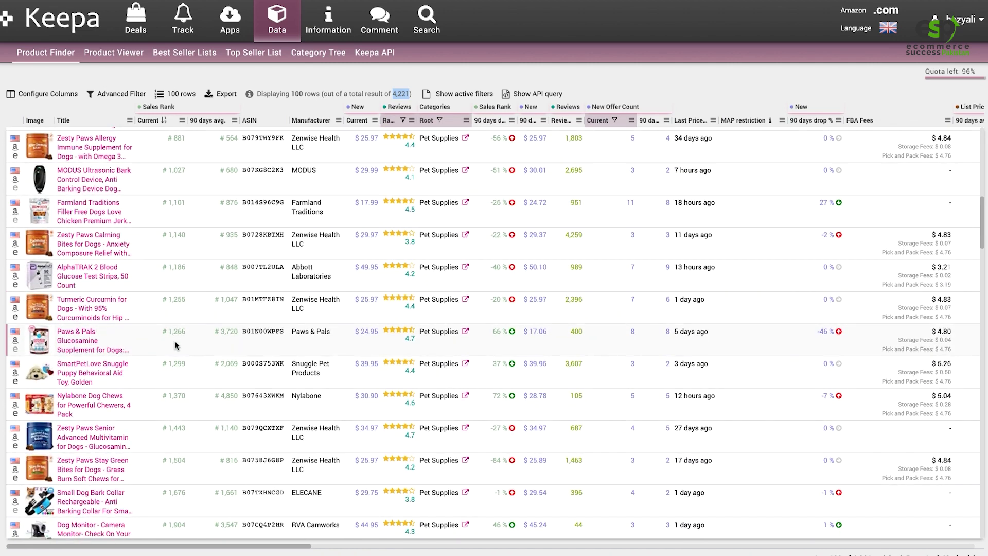
Open the Amazon page of the Nylabone Dog Chews for Powerful Chewers, 4 Pack, and its list of new offers in a separate page
mouse_move(46, 389)
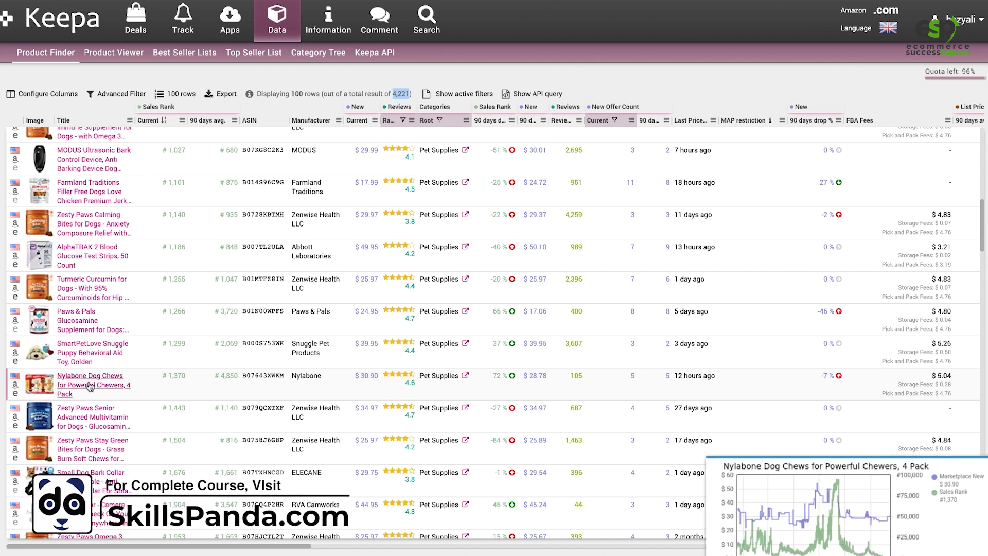
click(15, 386)
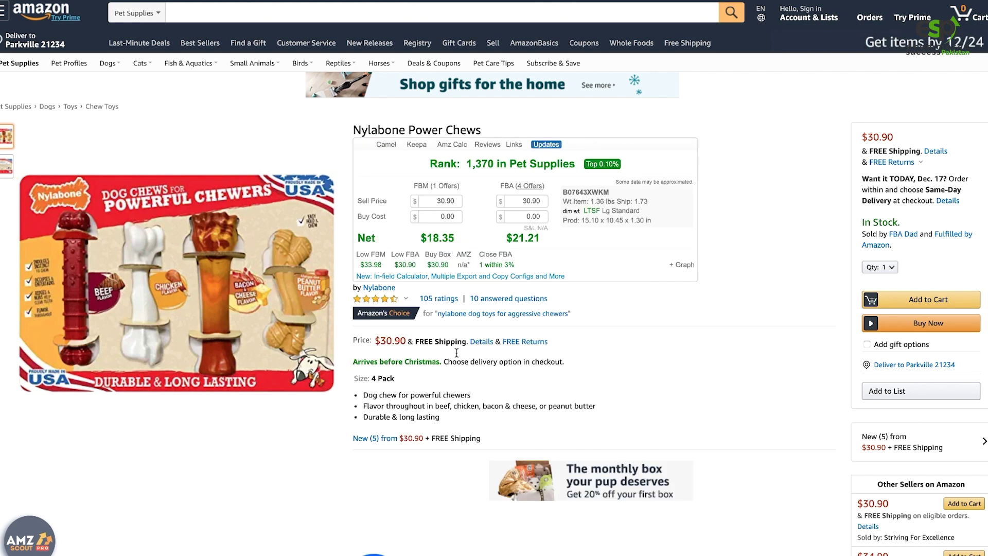
right_click(384, 438)
click(662, 423)
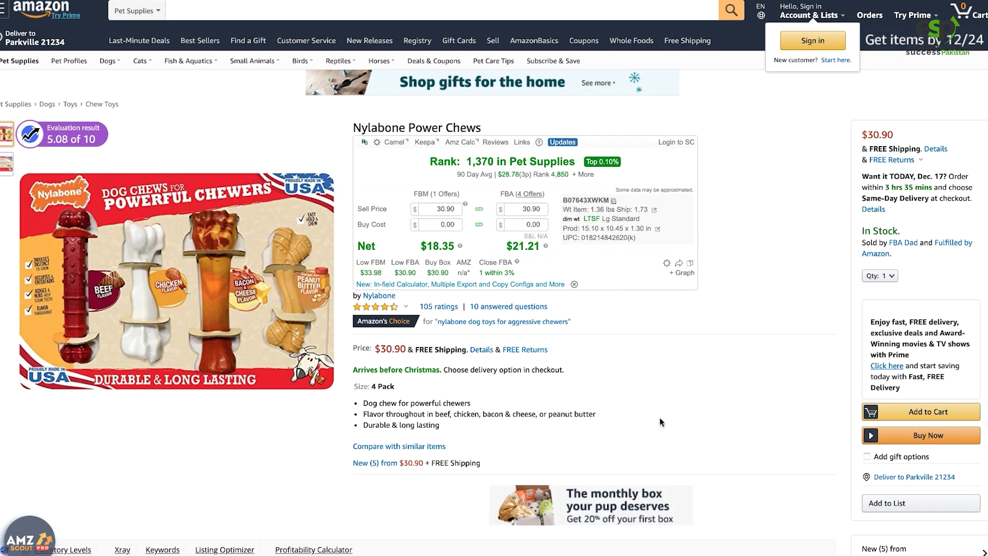
scroll(661, 422, down, 1)
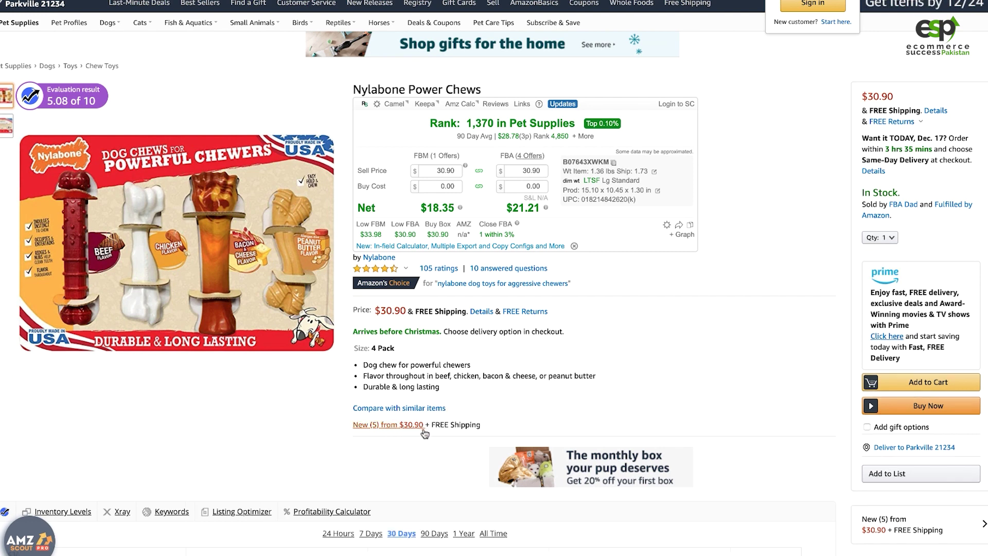
drag(425, 434, 354, 426)
right_click(394, 426)
click(830, 227)
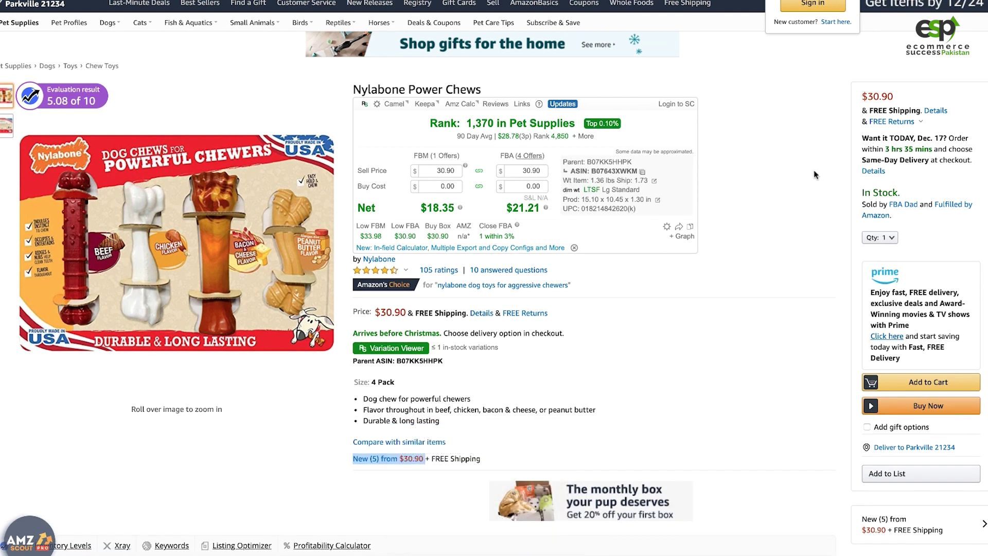
Review the Nylabone offers, comparing each seller's price, fulfillment method and rating
scroll(810, 156, down, 2)
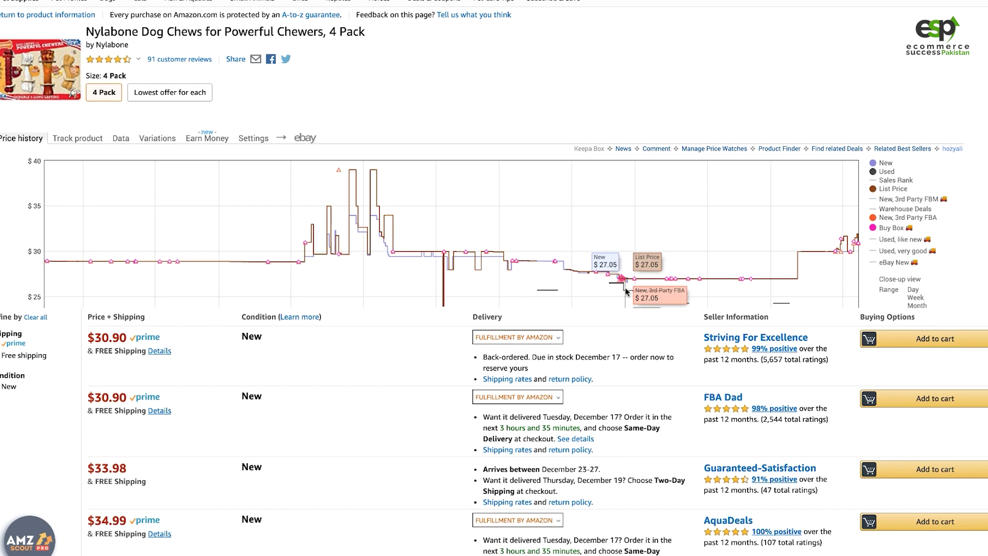
scroll(419, 407, down, 3)
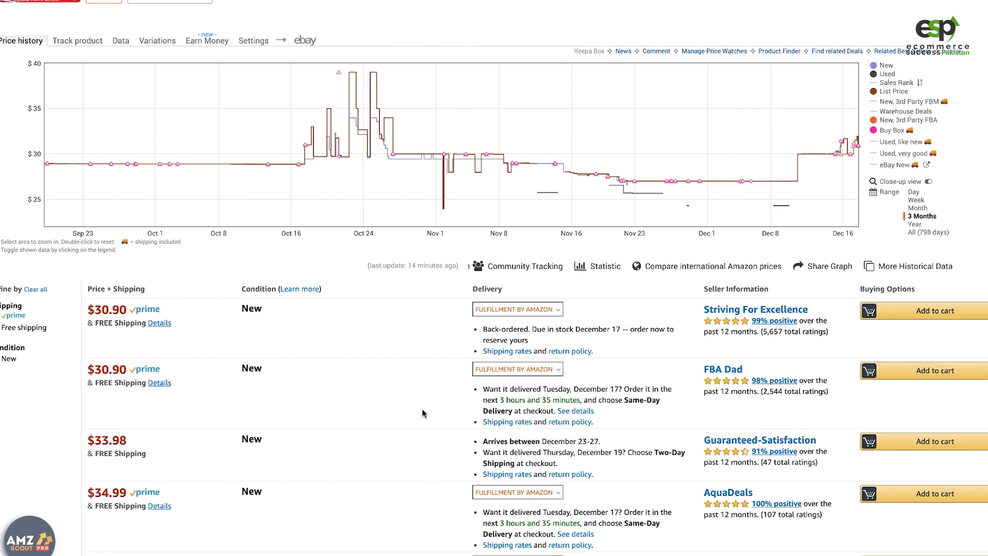
scroll(413, 391, down, 1)
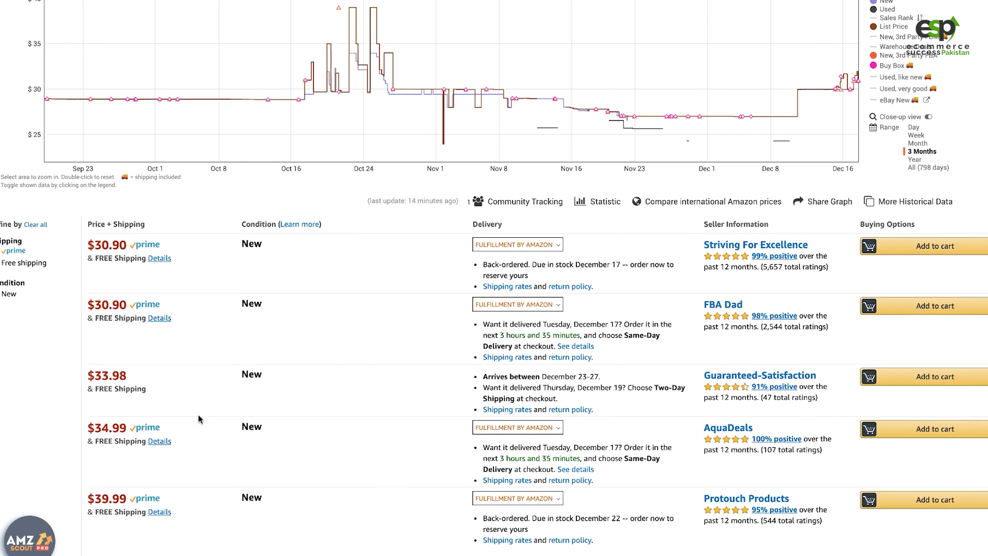
scroll(345, 328, up, 5)
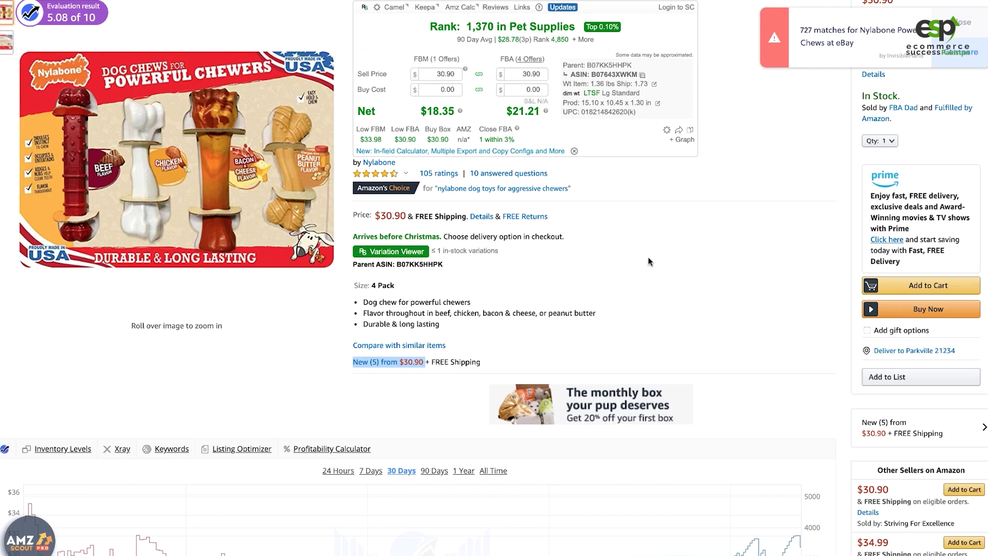
Return to the Nylabone product page and show the Sales Rank curve in its Keepa price history graph
key(alt+Left)
scroll(666, 345, down, 12)
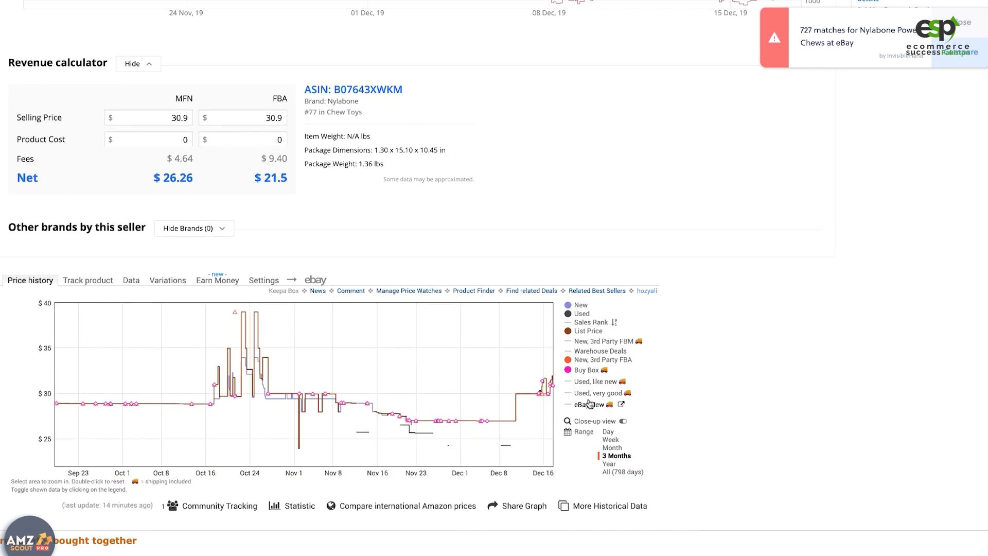
click(591, 323)
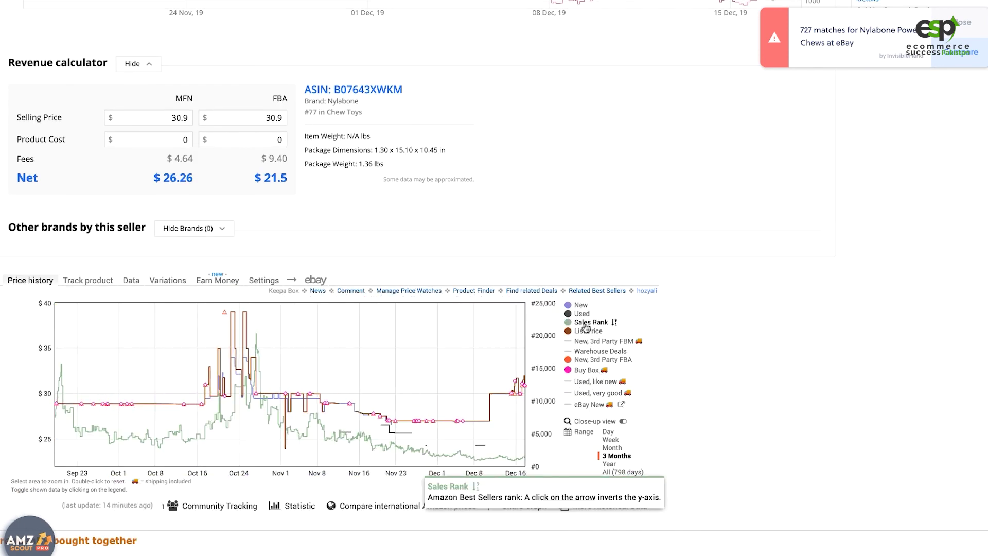
Inspect the price and sales rank history over the full period, and set the graph range back to 3 Months
click(613, 471)
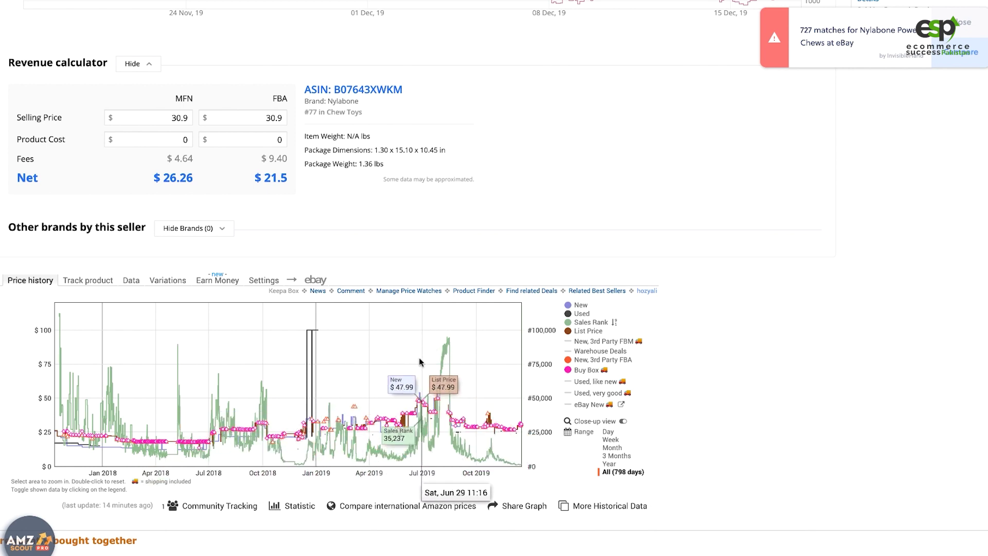
click(616, 456)
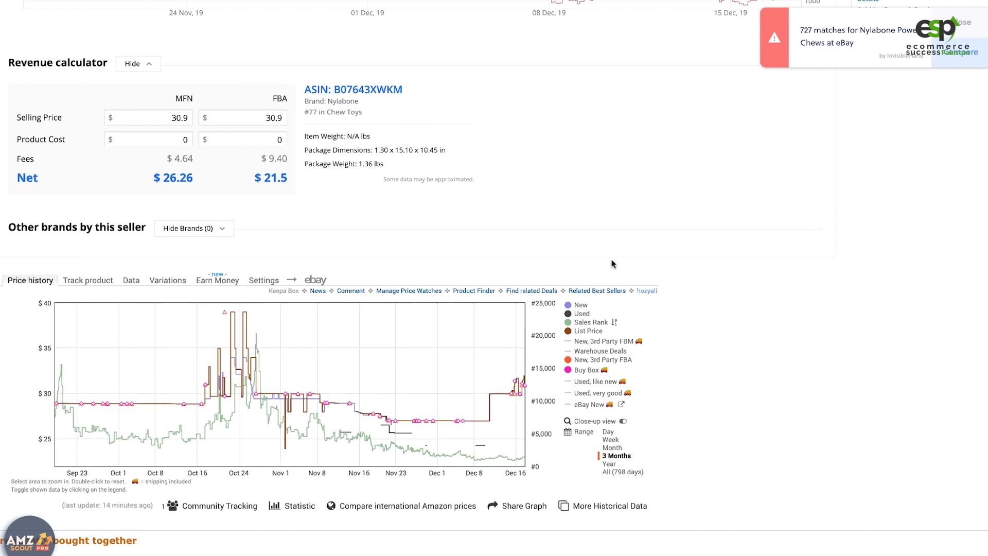
scroll(570, 223, up, 2)
scroll(570, 222, up, 2)
scroll(563, 302, down, 2)
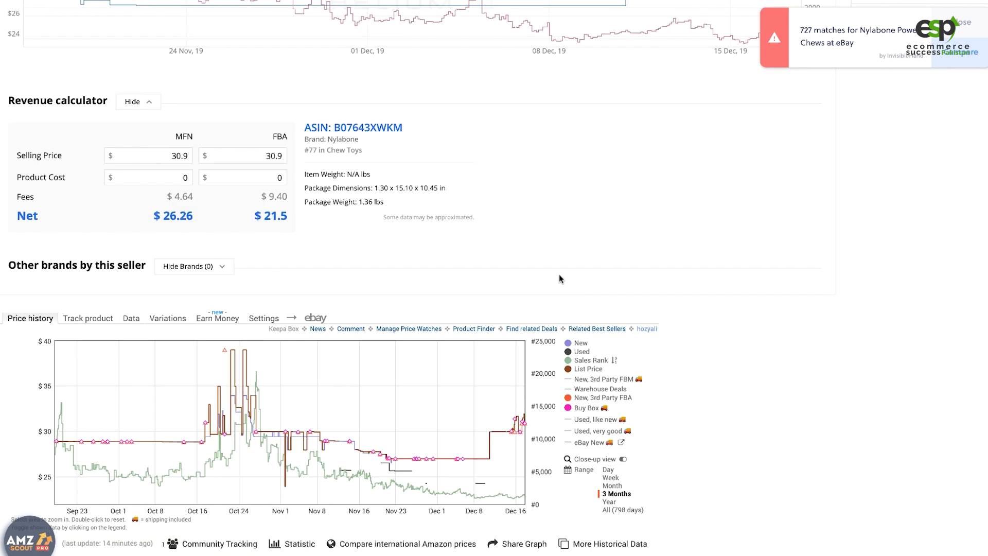
Check the FBA selling price and net profit in the product page's calculator, and review the 30-day price and rank chart
scroll(560, 278, up, 4)
scroll(555, 264, up, 5)
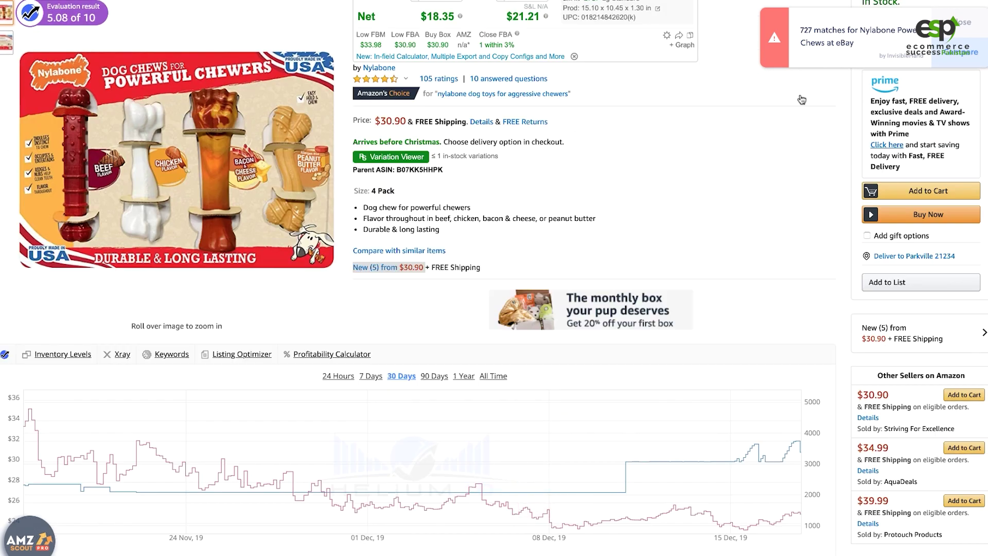
scroll(490, 273, up, 3)
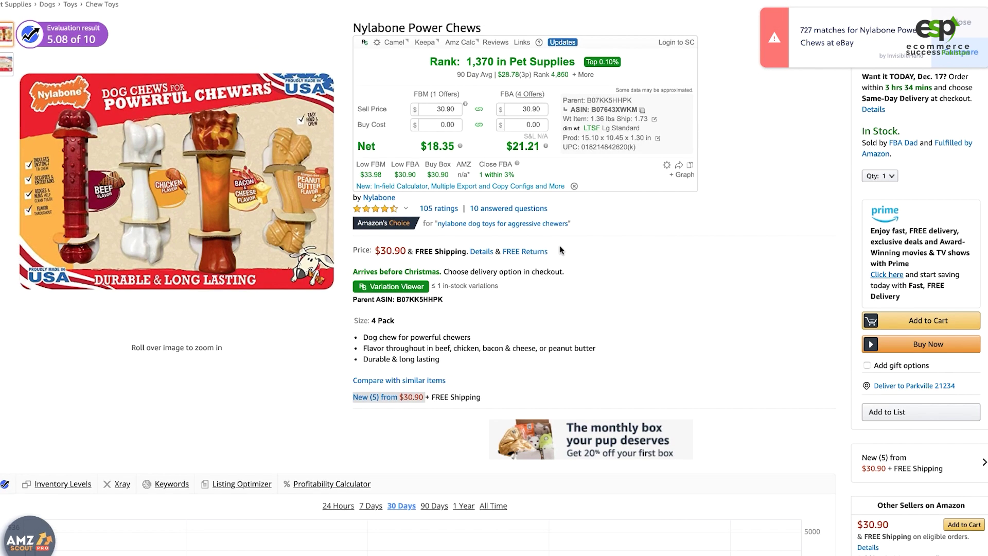
click(523, 111)
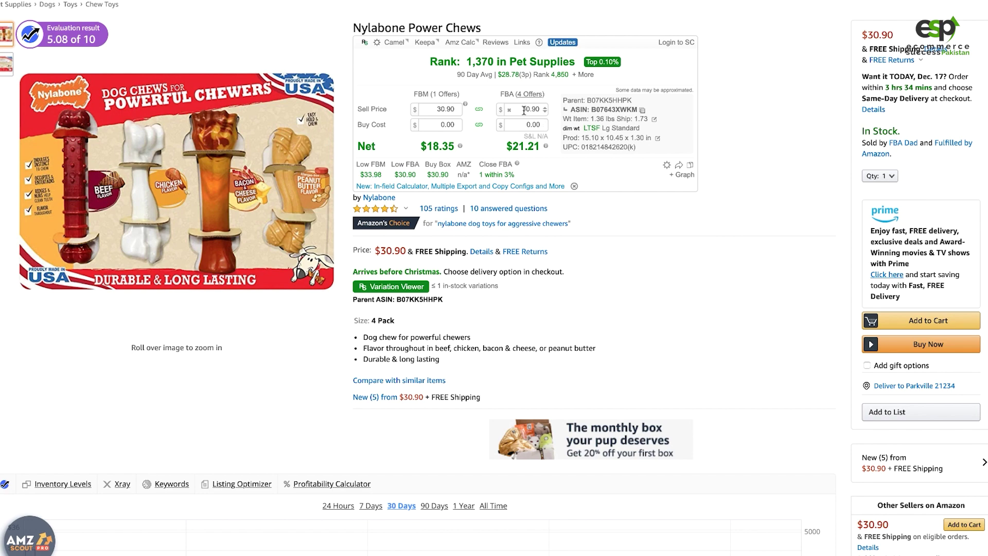
double_click(523, 111)
scroll(495, 350, down, 10)
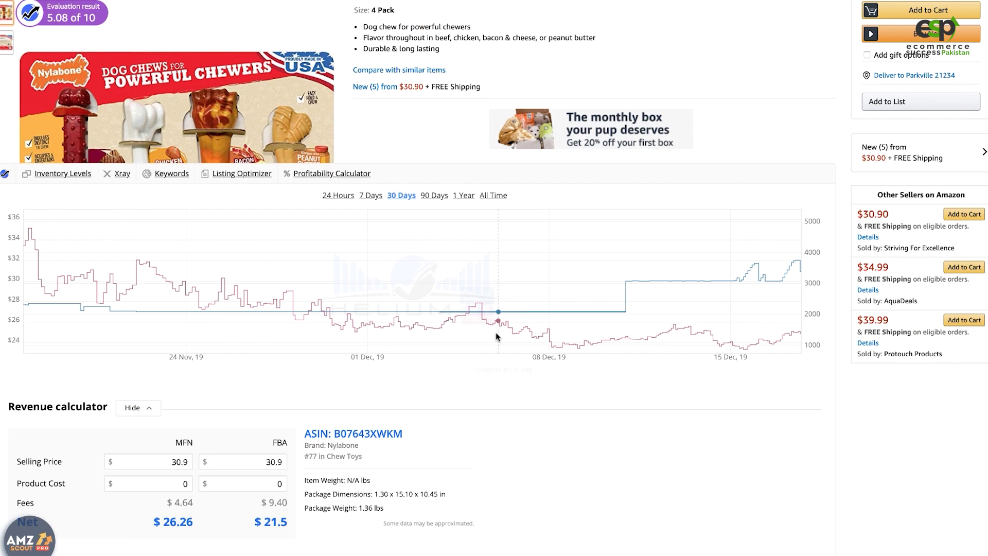